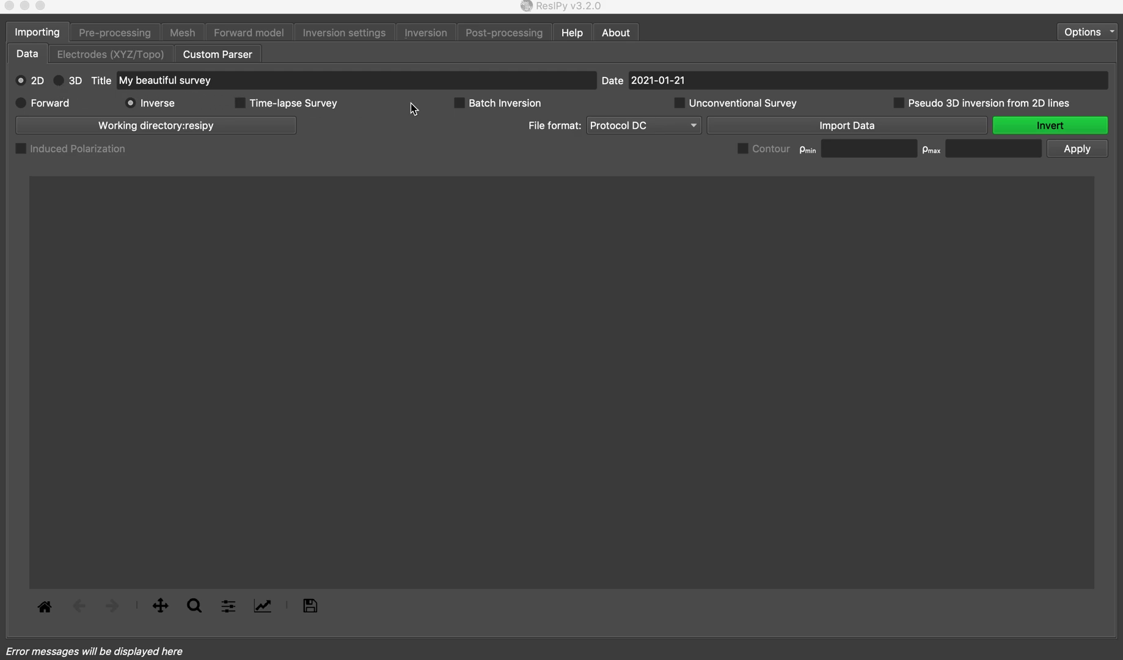
Step: Enable pseudo 3D inversion from 2D lines and keep Protocol DC as the file format
left_click(898, 104)
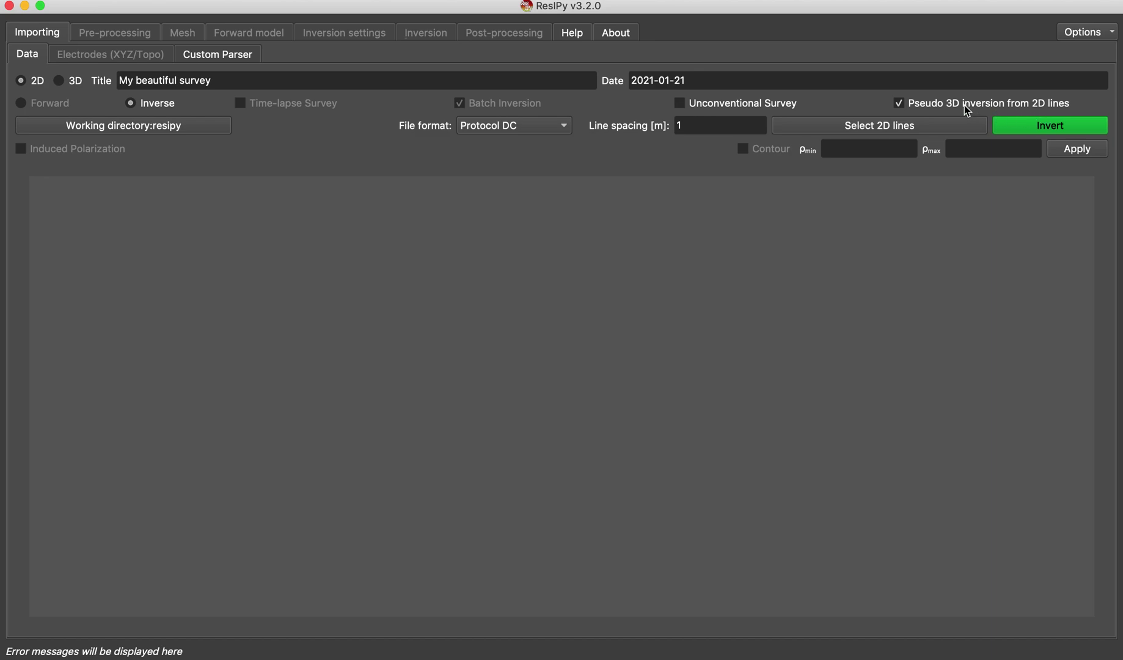
mouse_move(962, 104)
left_click(561, 127)
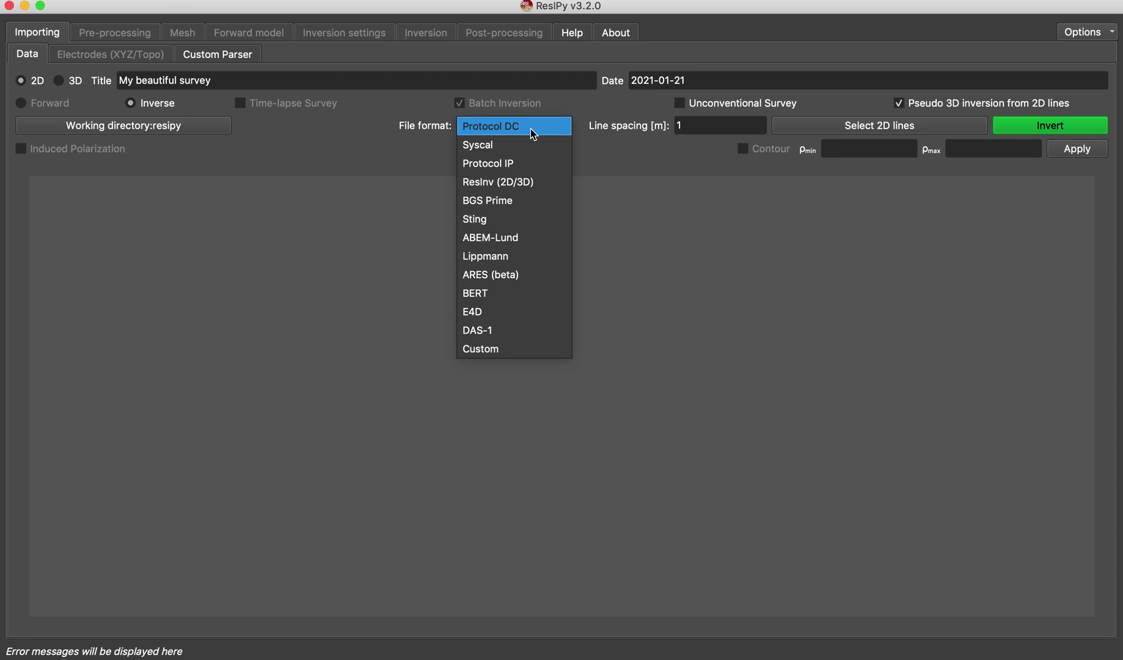
left_click(532, 127)
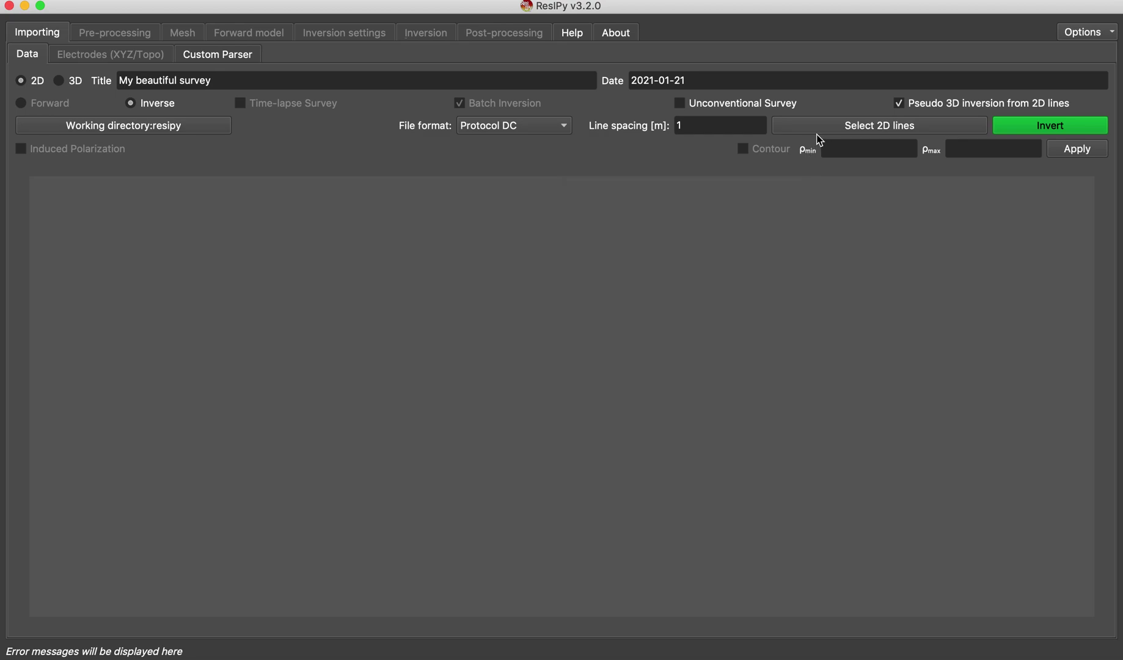
left_click(868, 129)
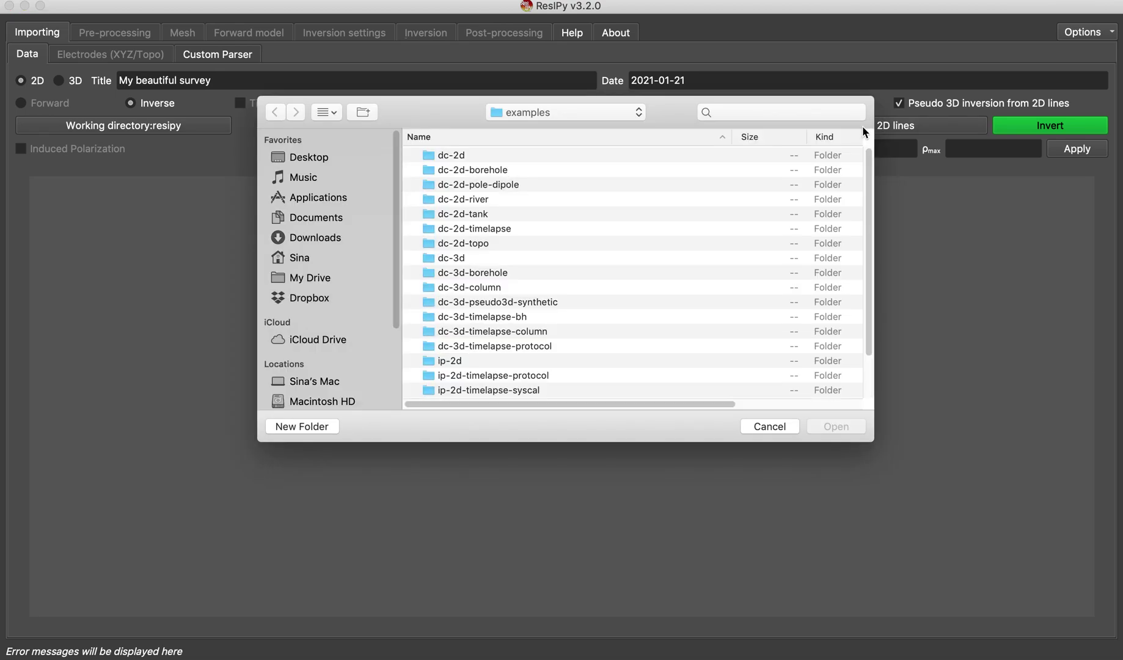
Step: Load Surf_1.dat and Surf_2.dat from dc-3d-pseudo3d-synthetic/YouTube example and view the 3D pseudosection
double_click(486, 303)
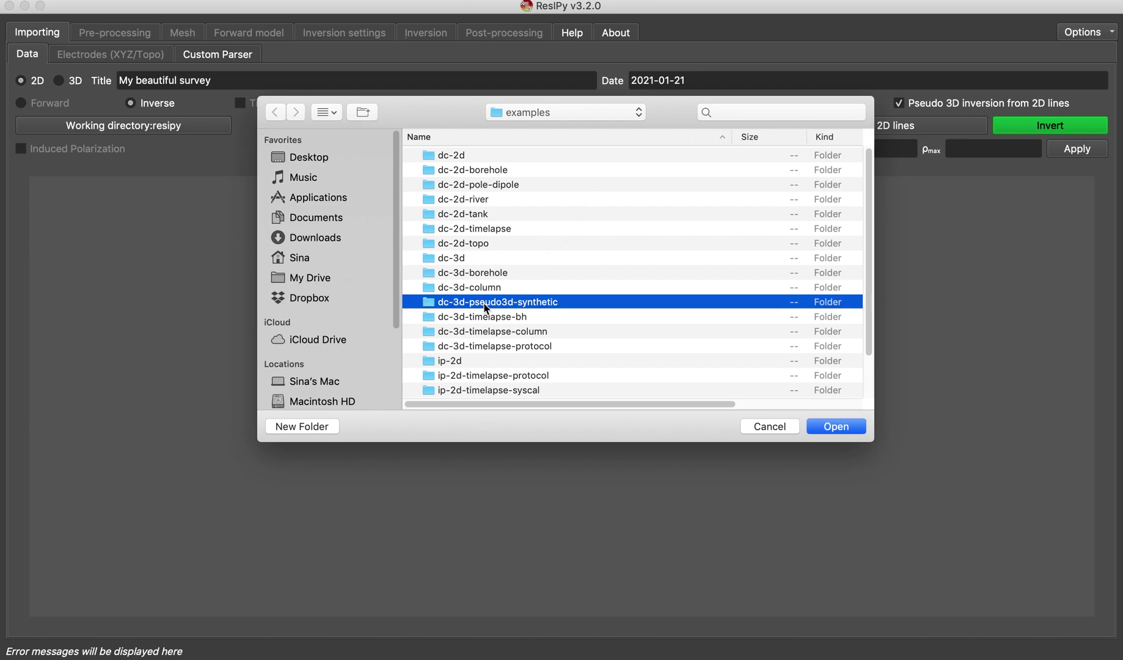
double_click(463, 171)
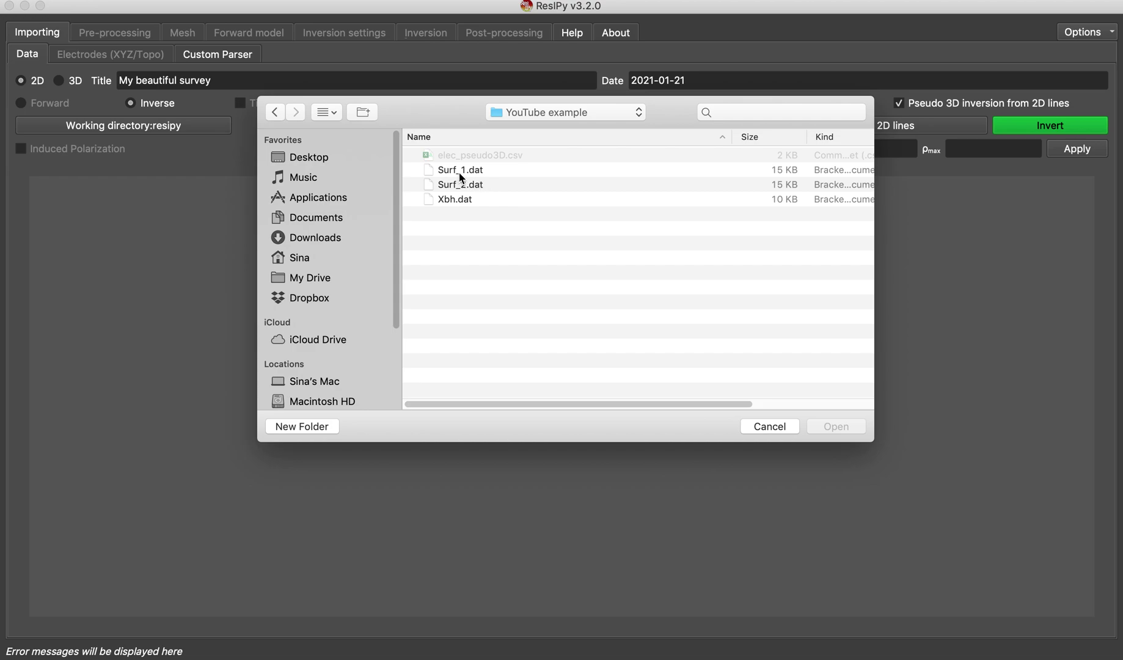
left_click(459, 171)
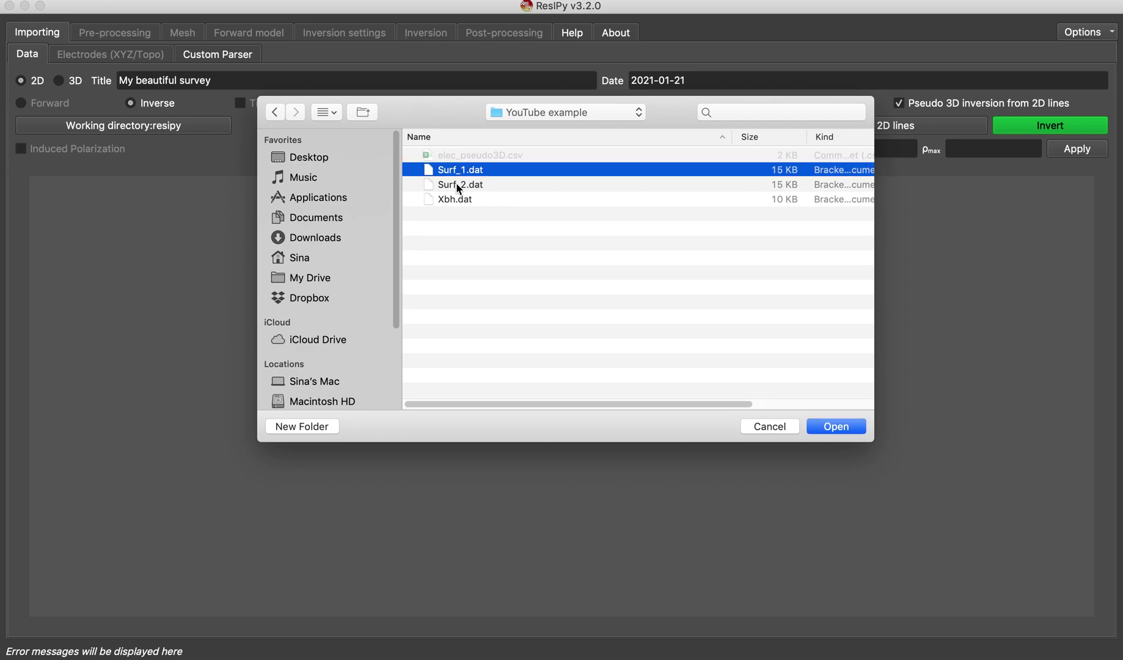
left_click(460, 185, "shift")
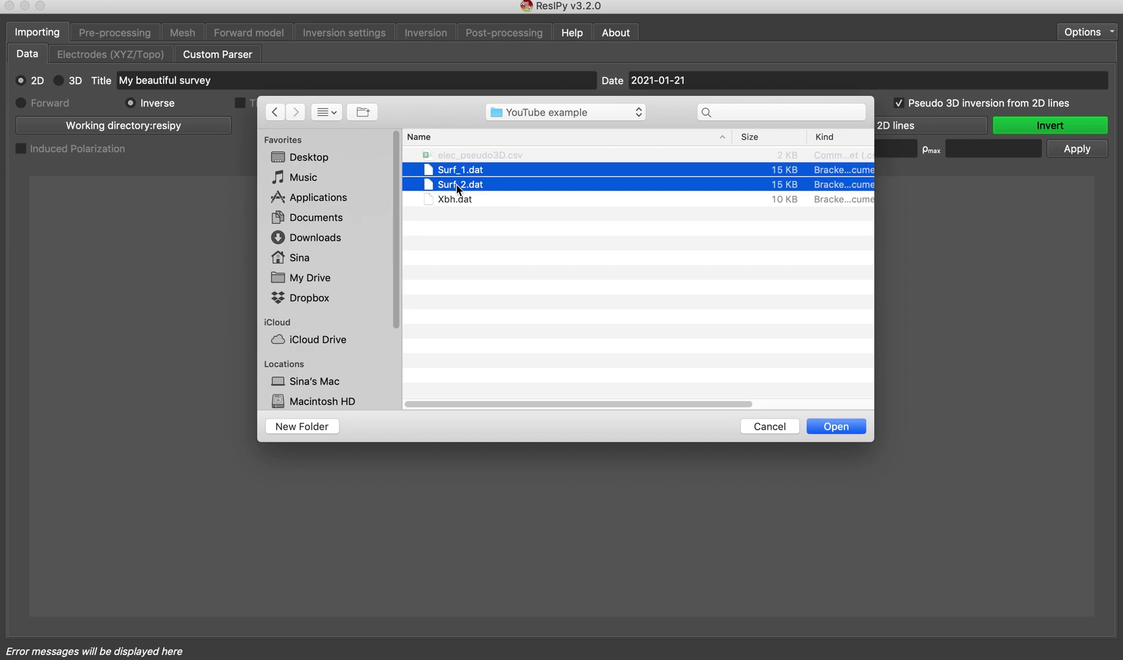
left_click(837, 431)
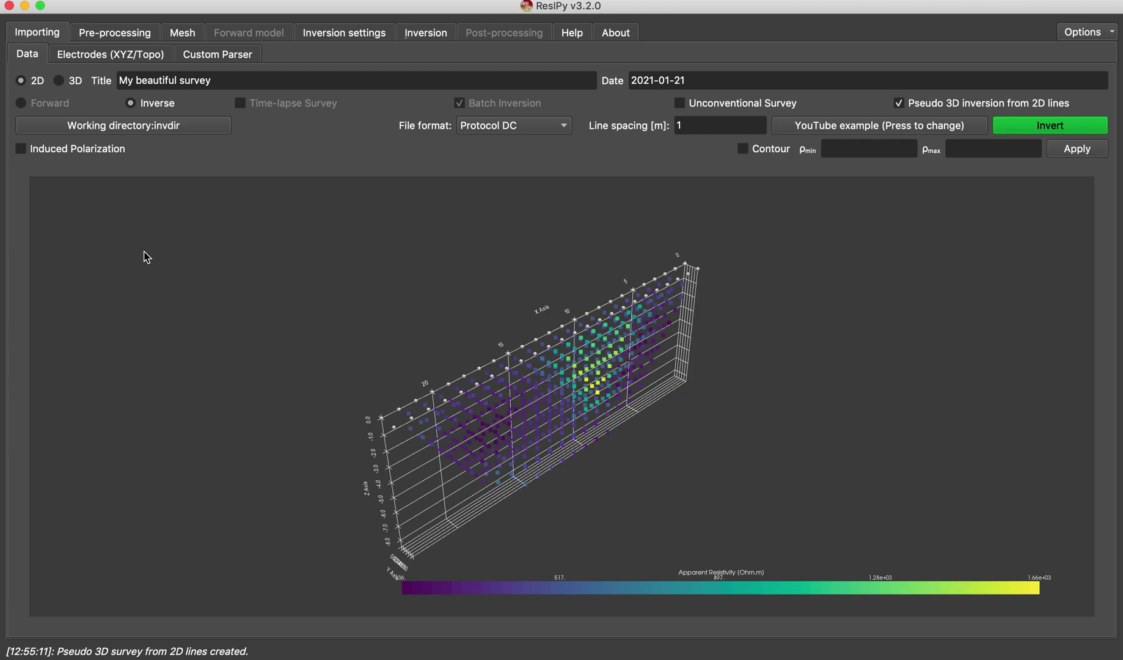
left_click_drag(147, 256, 211, 253)
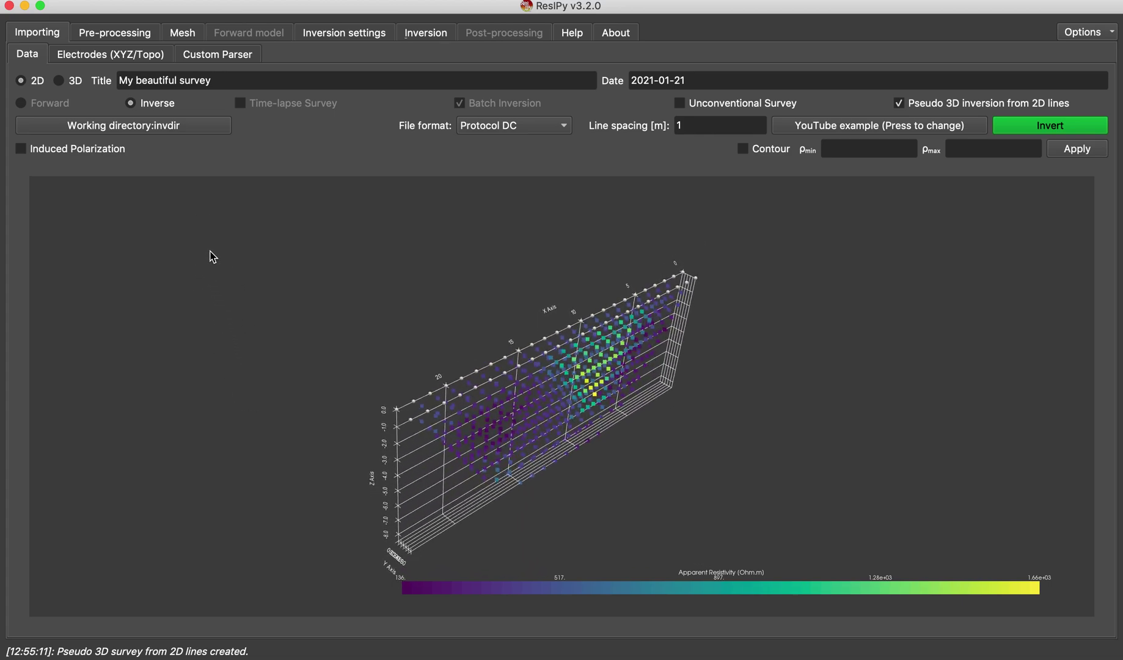
left_click(127, 59)
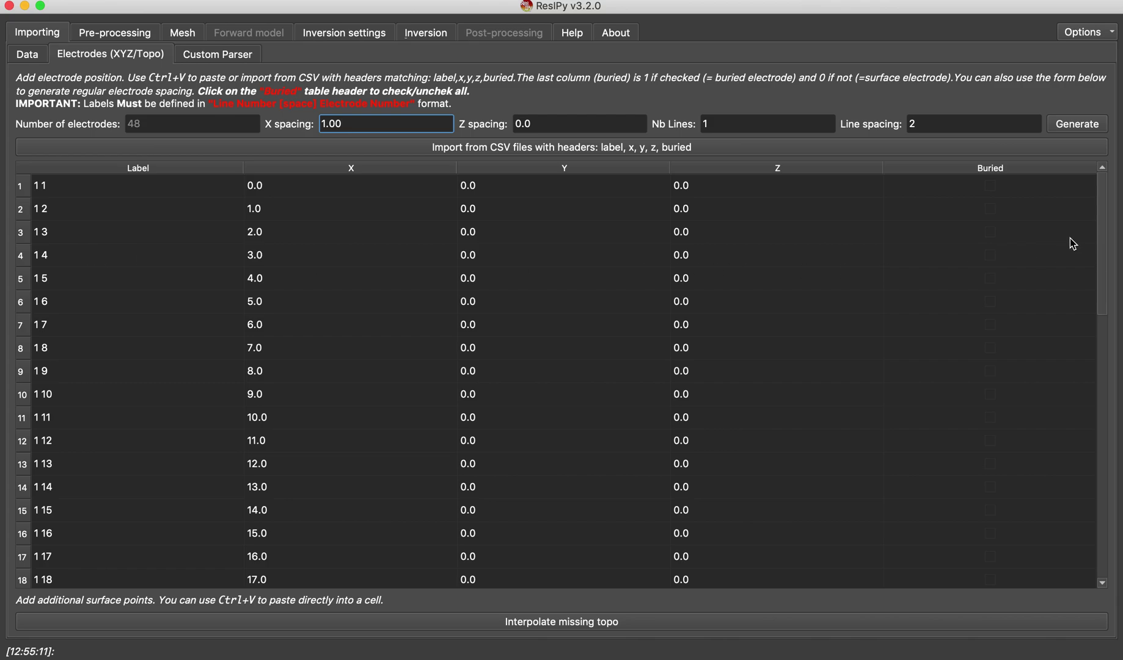
Step: Scroll through the 48-electrode table with its default X spacing and zero Y and Z
left_click_drag(1102, 227, 1111, 177)
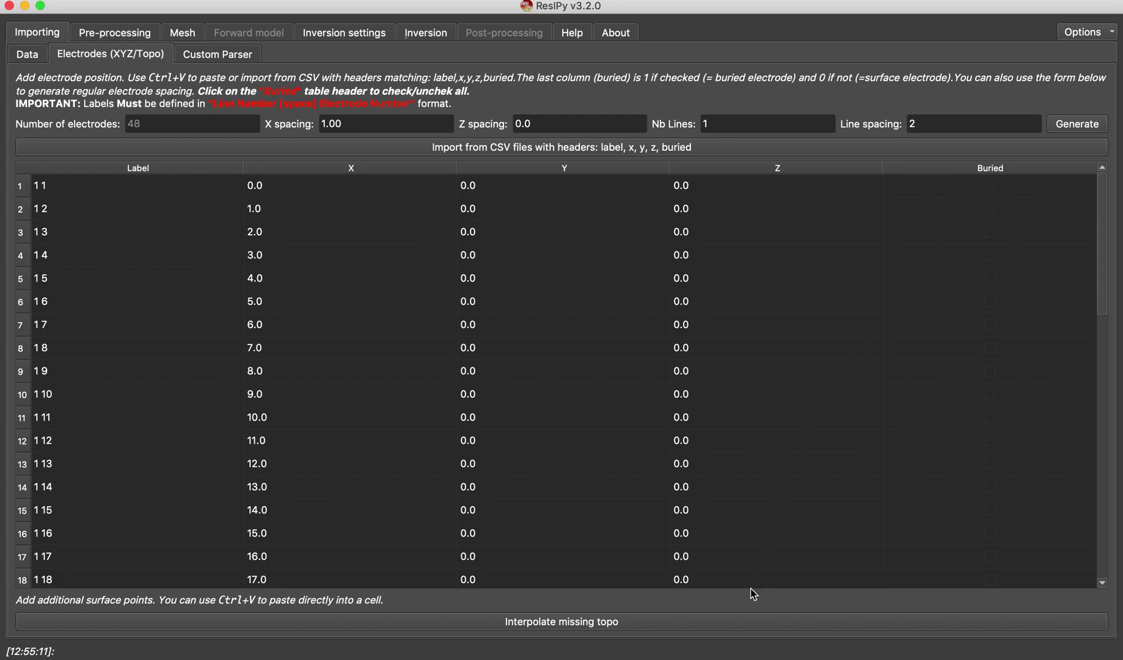
Step: Copy the x, y, z coordinates of all 48 electrodes from the elec_pseudo3D sheet
key("super+Tab")
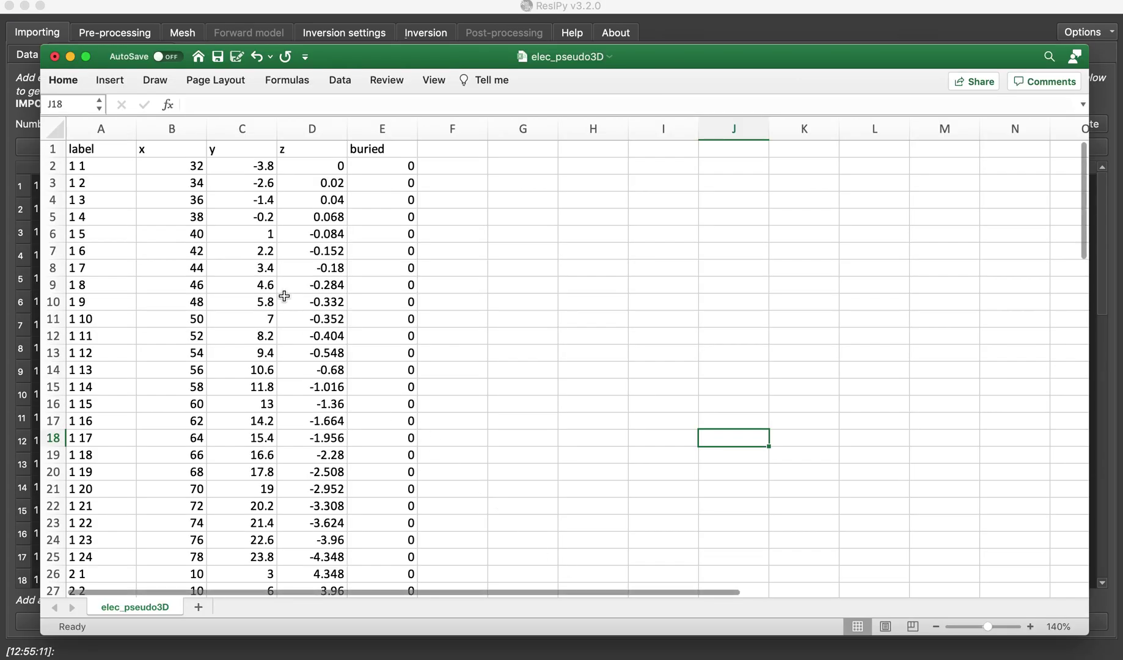
left_click(192, 166)
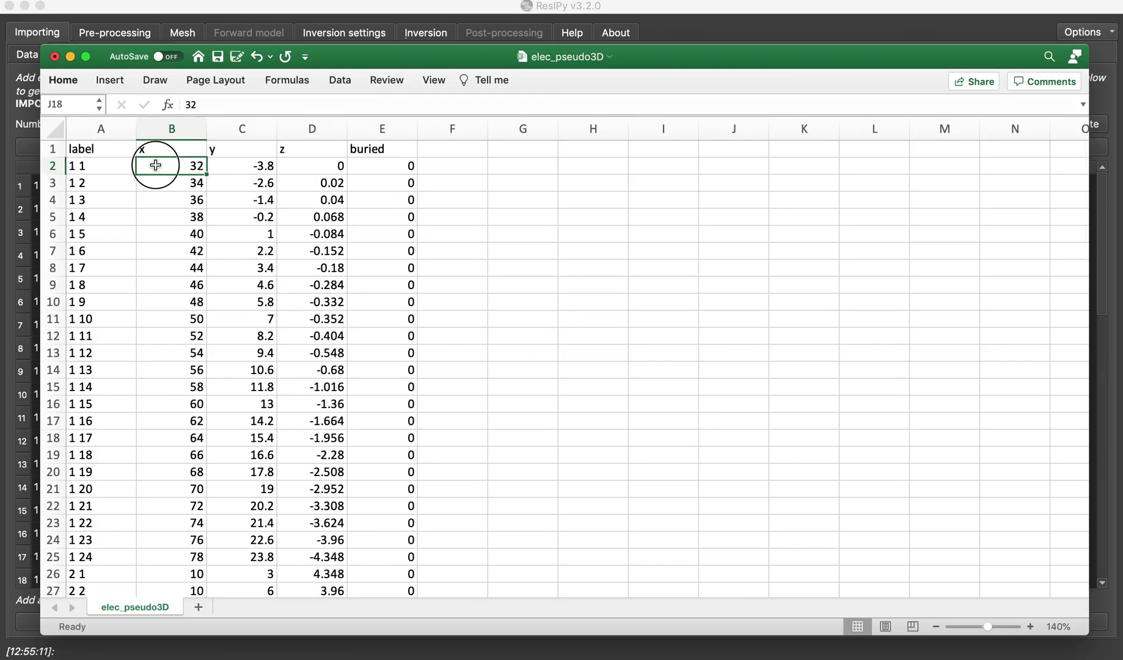
left_click_drag(191, 166, 324, 457)
key("super+c")
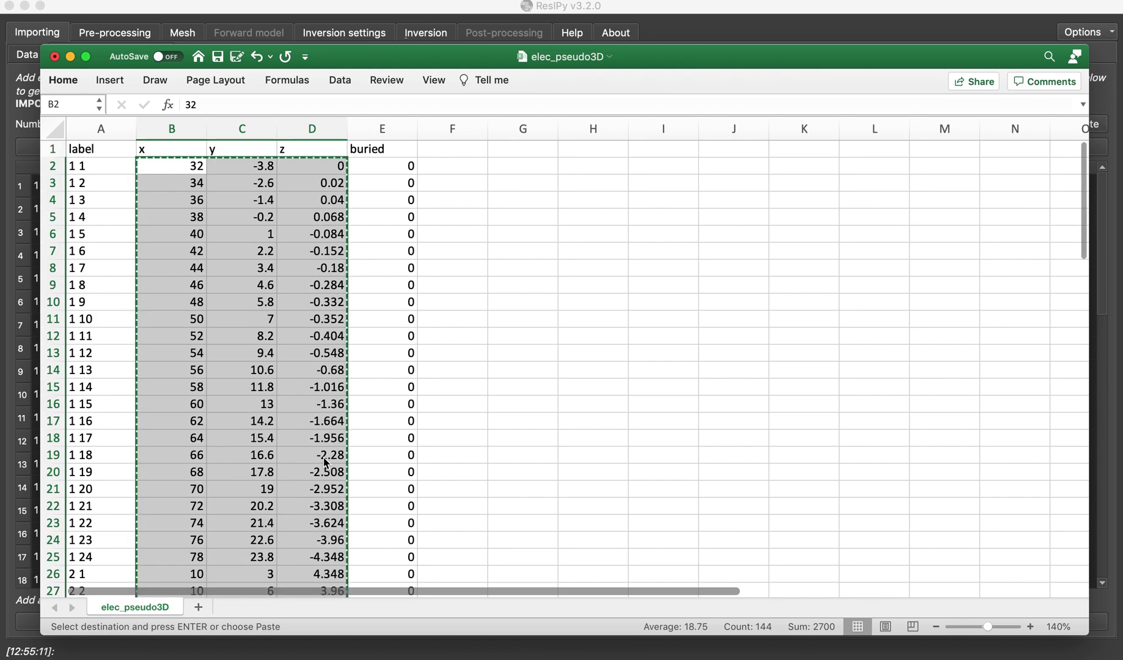
Step: Paste the real electrode coordinates into ResIPy's table and check both lines' 3D positions
left_click(659, 24)
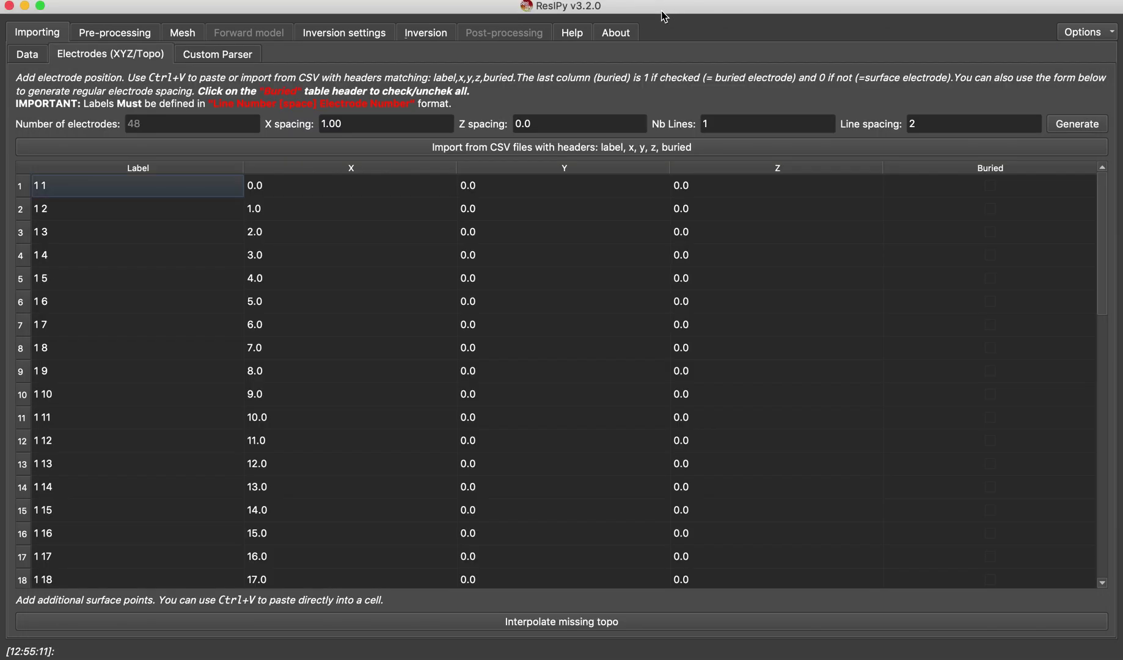
left_click(298, 193)
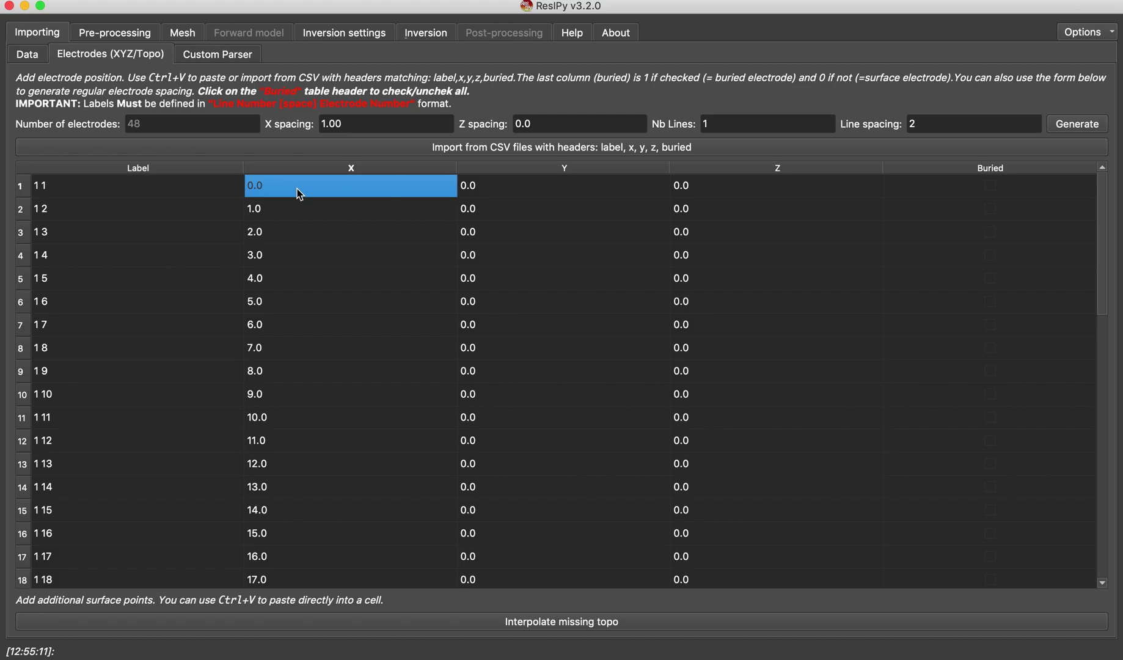
key("super+v")
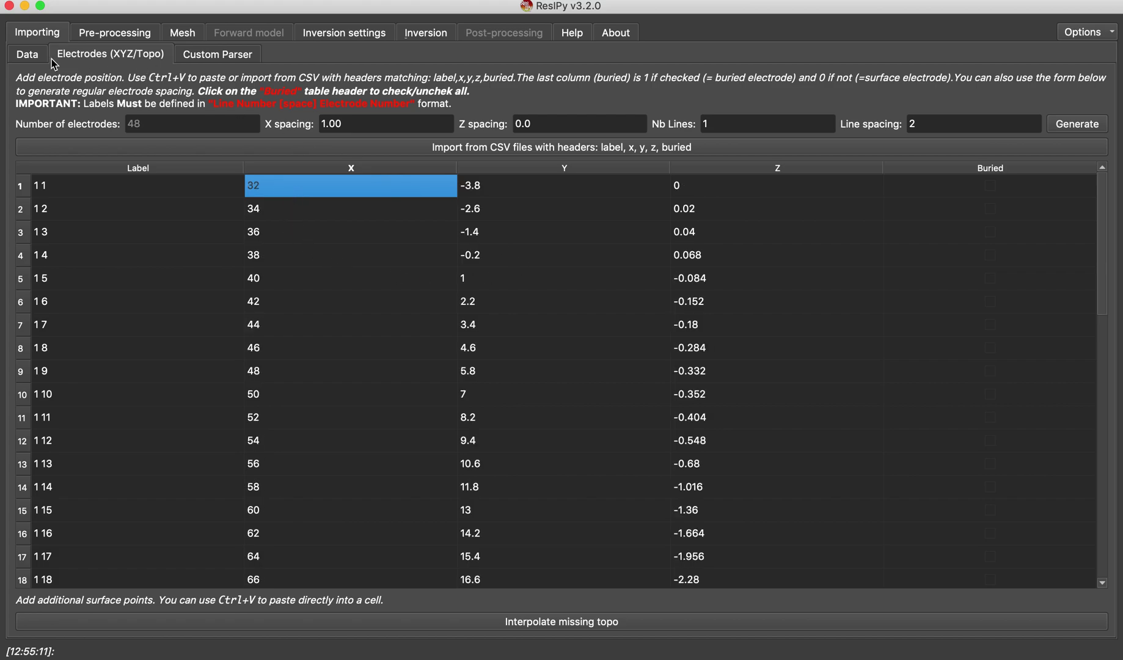
left_click(34, 58)
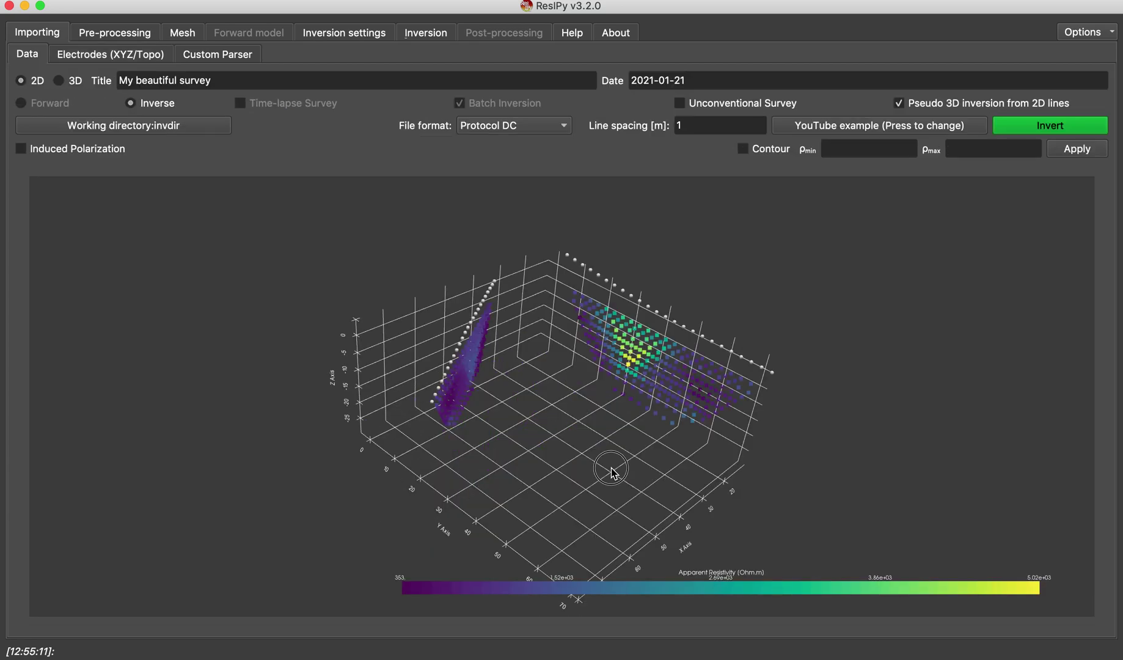
left_click_drag(588, 385, 261, 362)
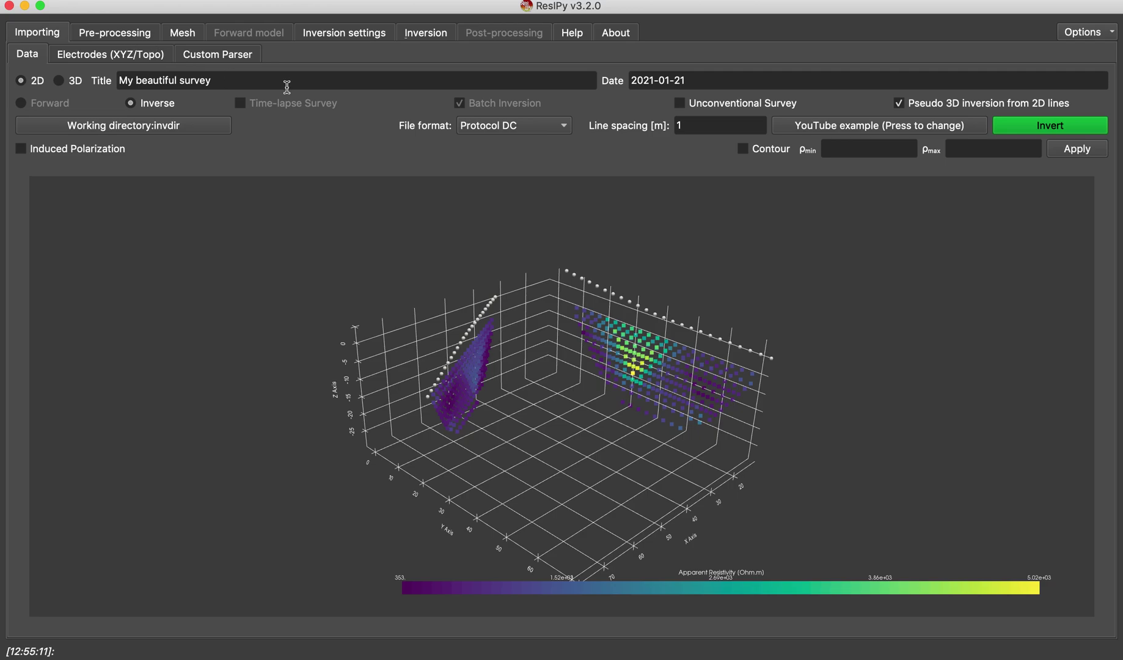
left_click(132, 37)
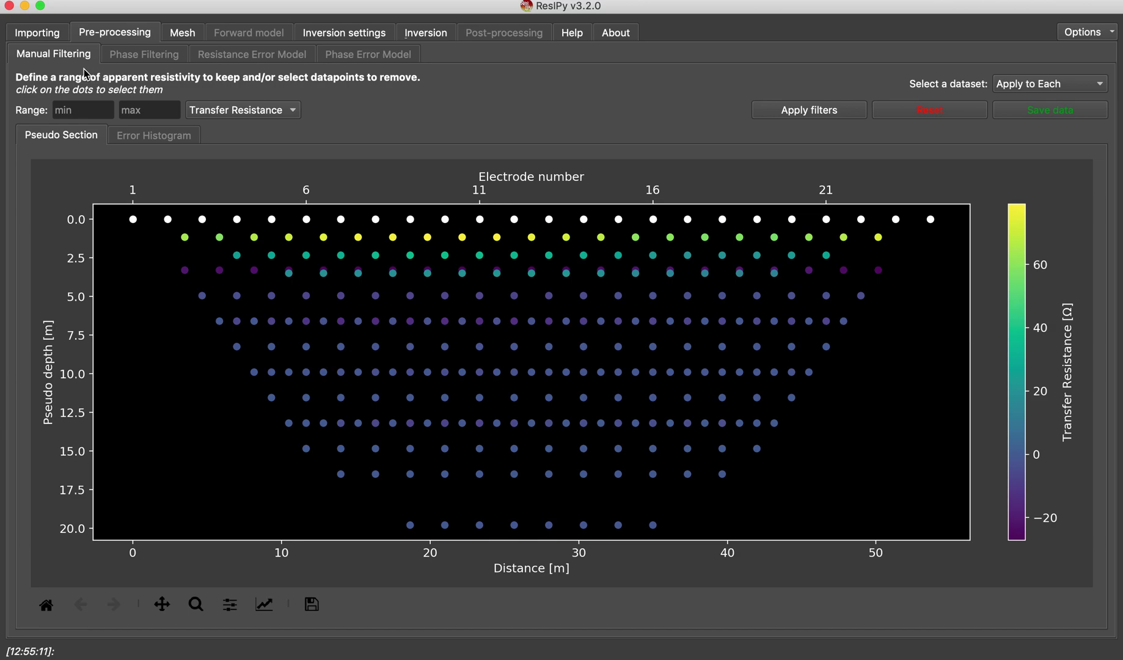
Step: Show only the Surf_1 dataset in pre-processing and review its pseudosection
left_click(1050, 84)
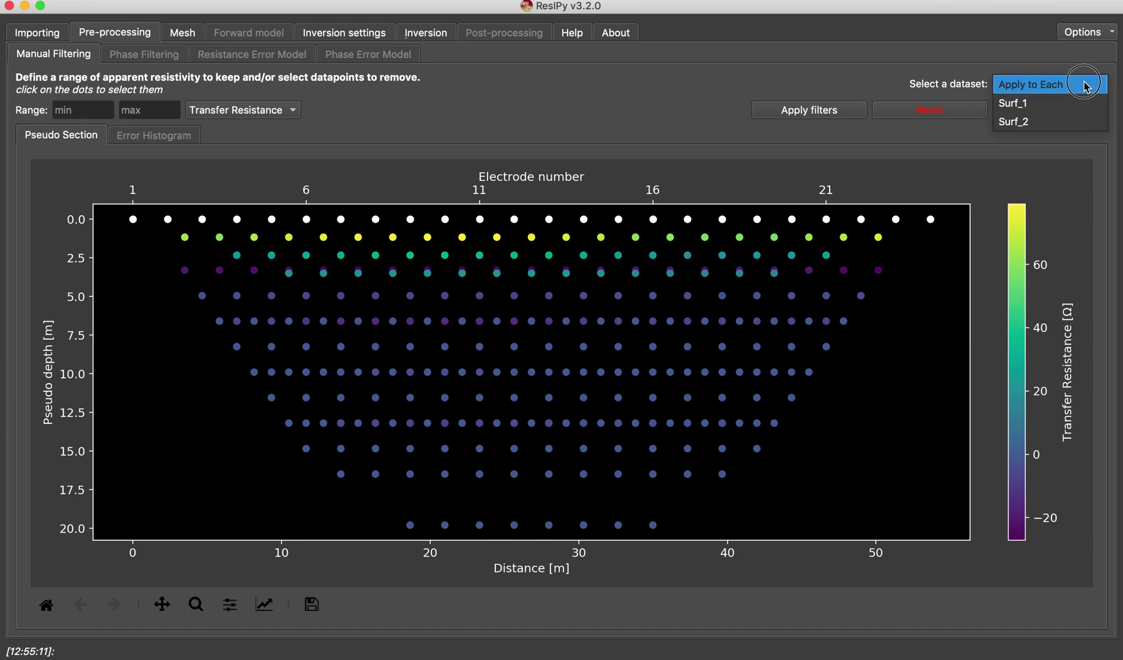
left_click(1033, 105)
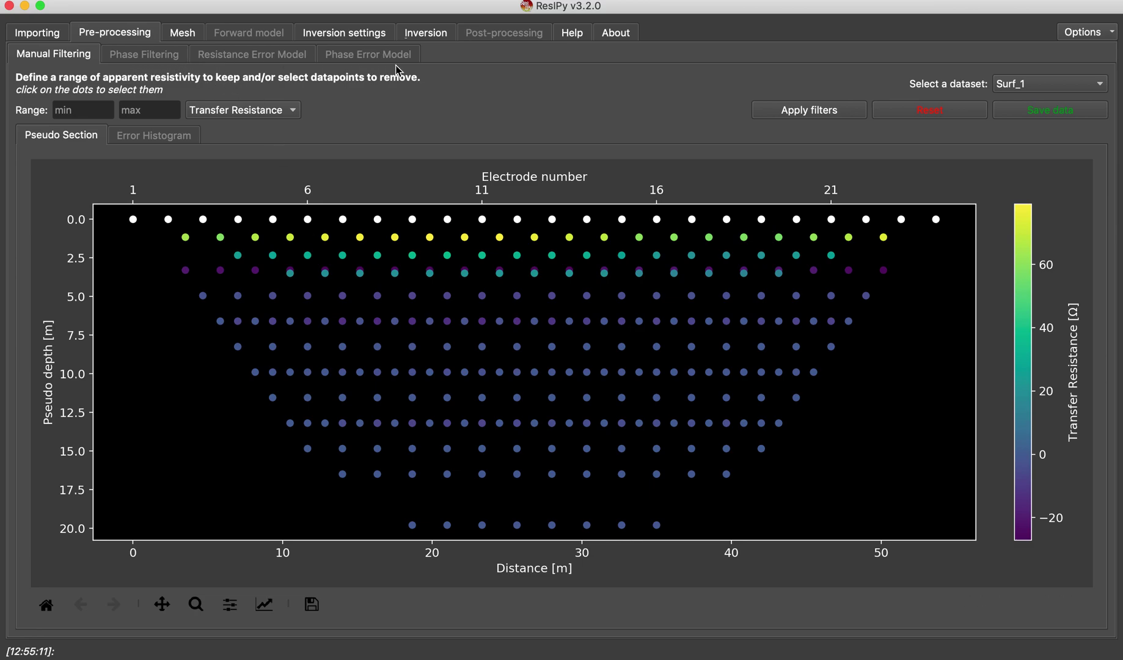
left_click(278, 111)
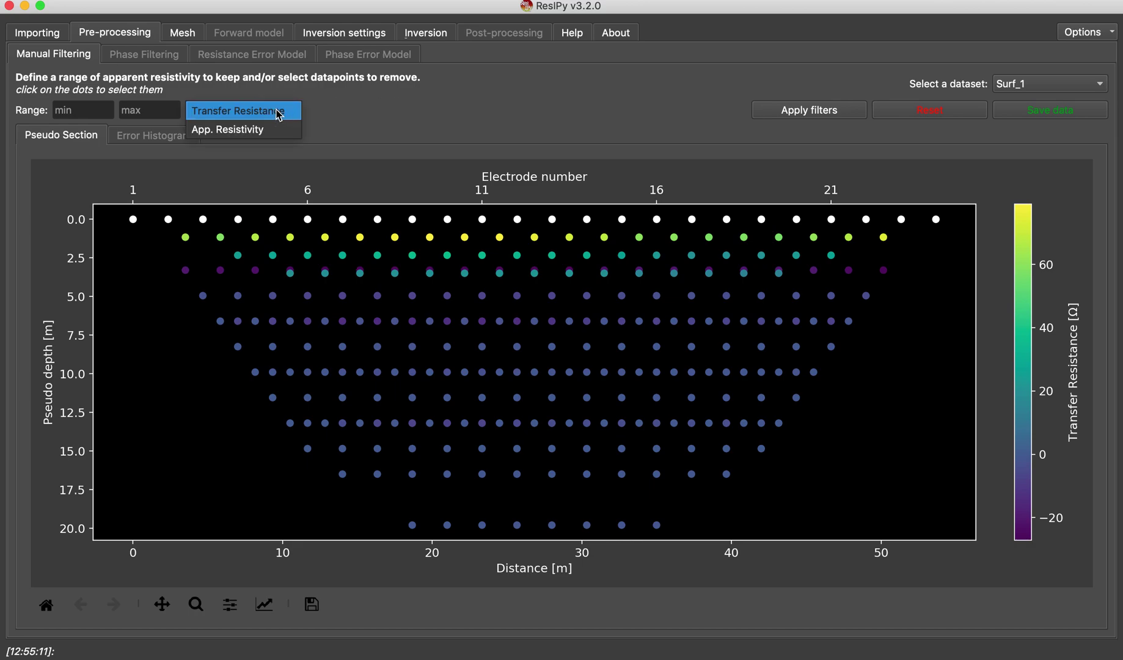
left_click(187, 38)
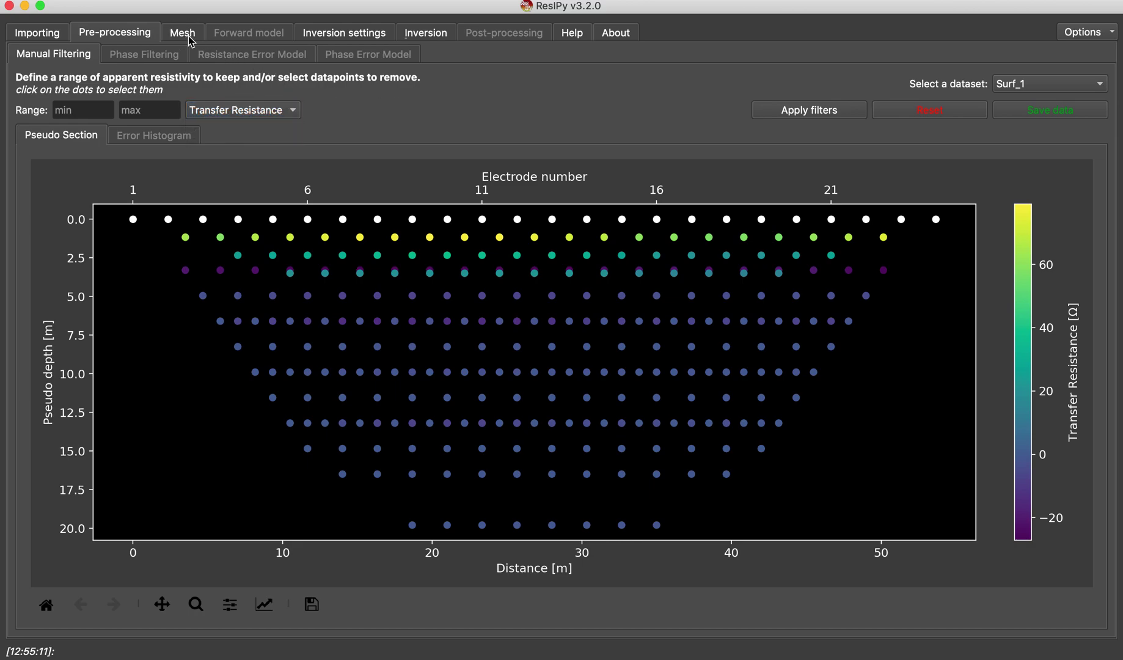
left_click(189, 38)
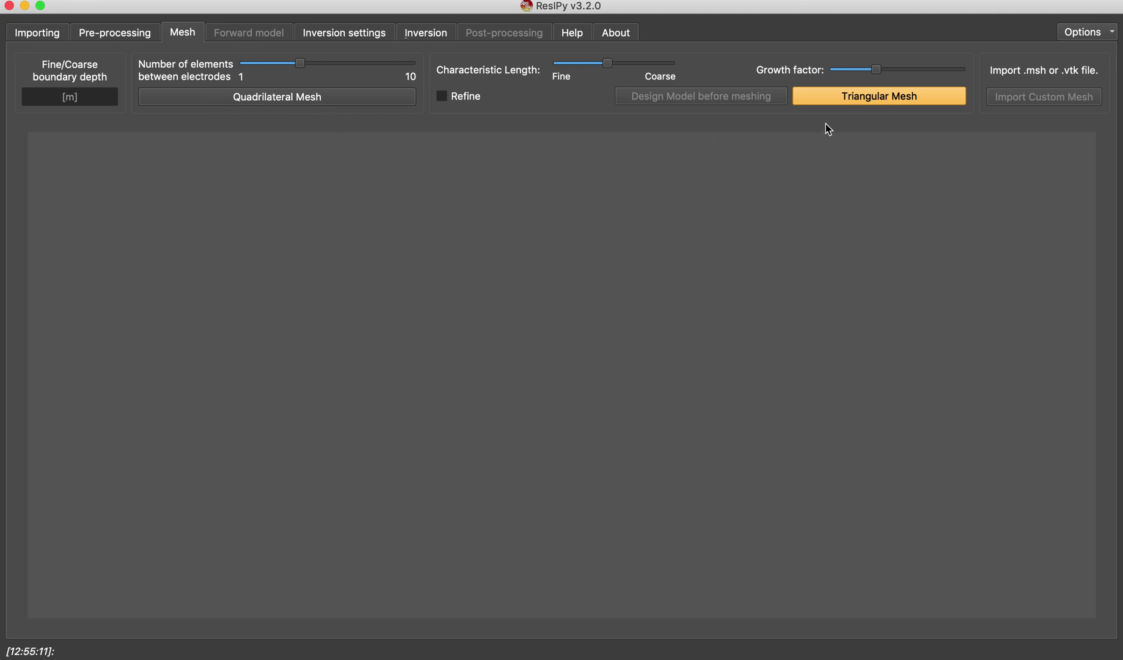
Step: Generate a triangular mesh around both survey lines and rotate it in 3D
left_click(83, 101)
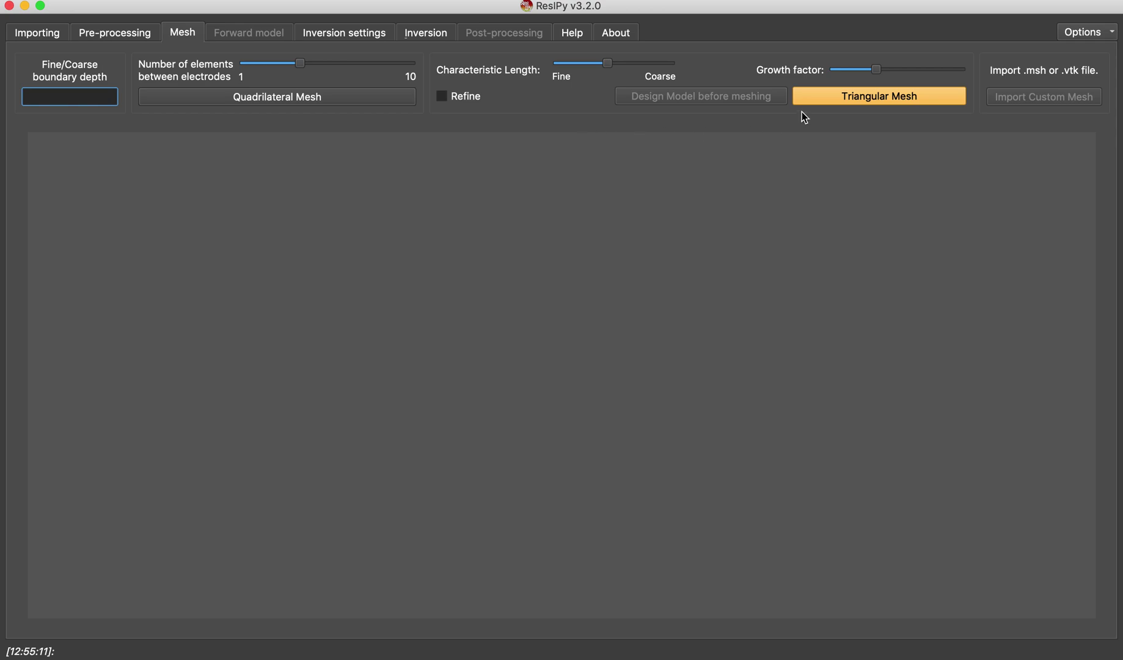
left_click(880, 104)
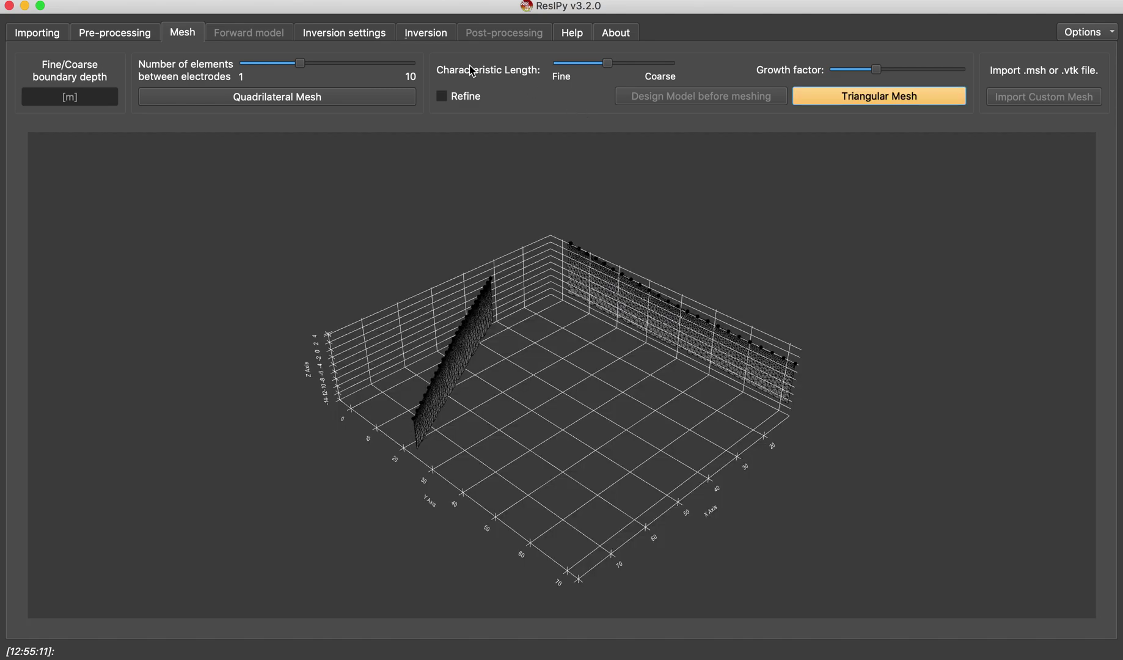
left_click_drag(559, 428, 483, 354)
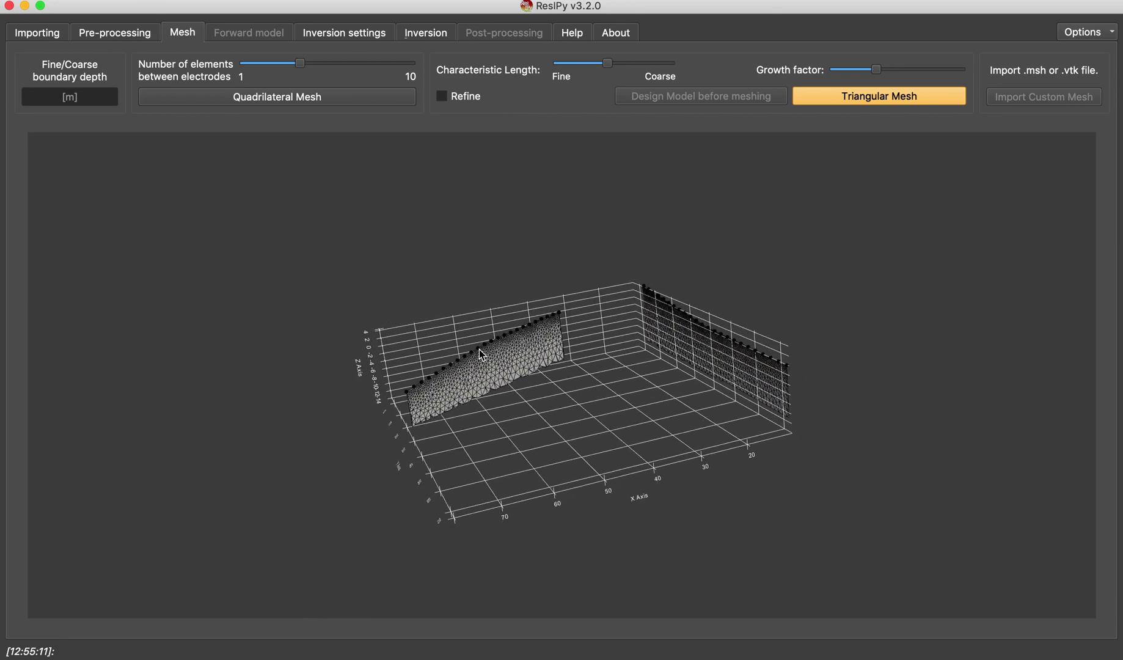
left_click_drag(824, 297, 966, 263)
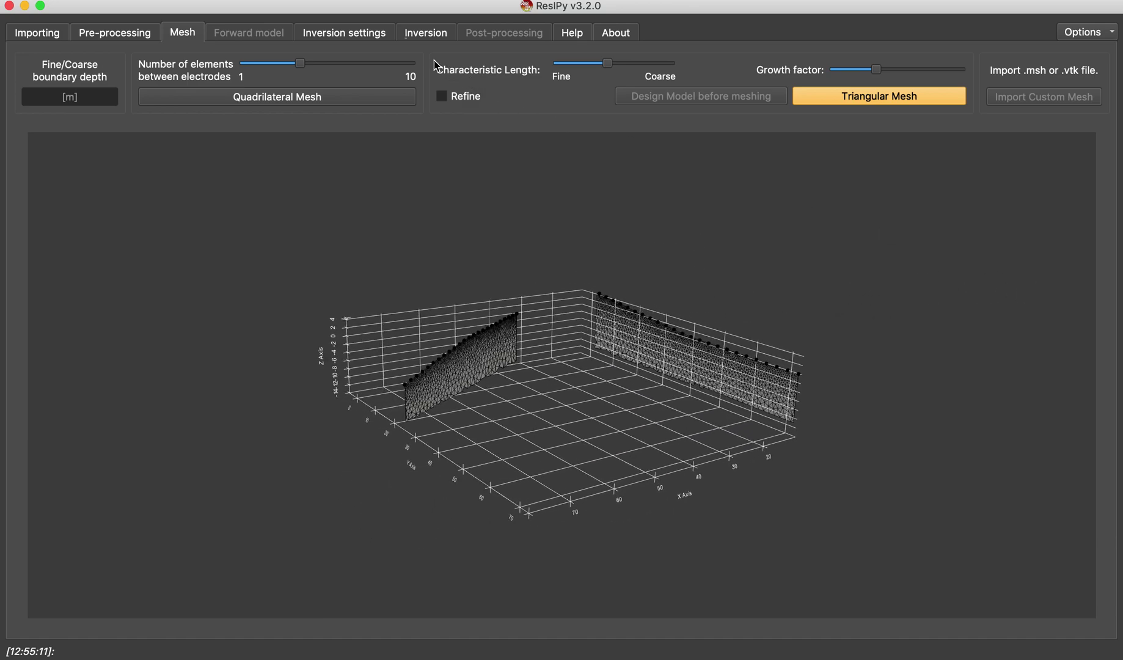
Step: Review the general and advanced inversion settings, including 3D flux type and cropping below the fine mesh
left_click(346, 38)
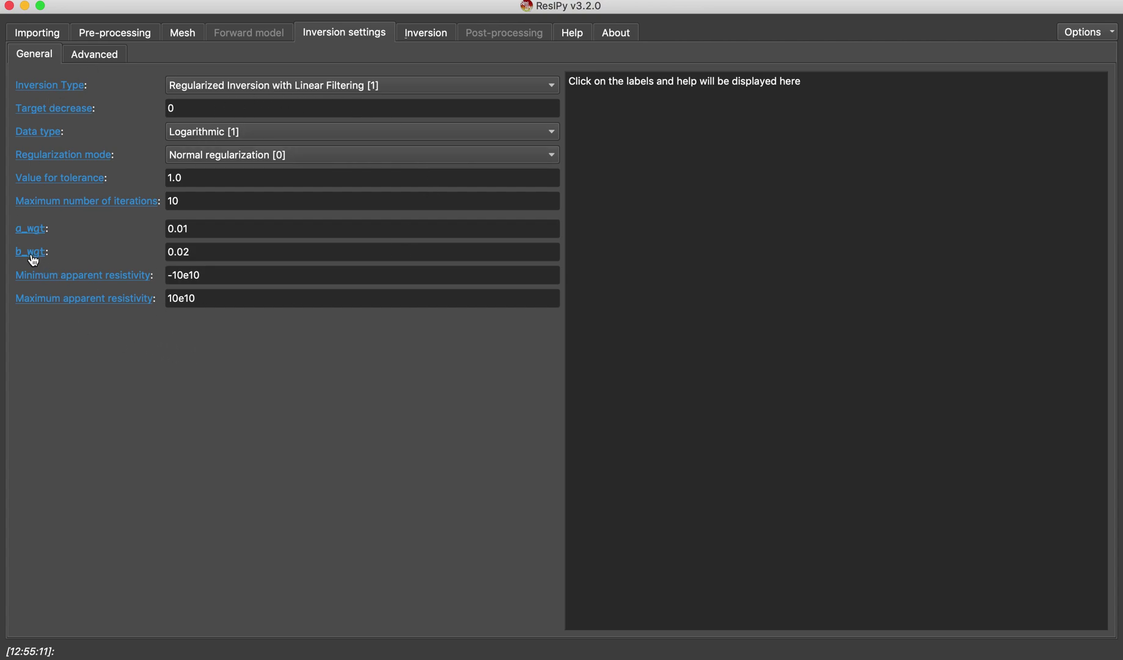
left_click(94, 54)
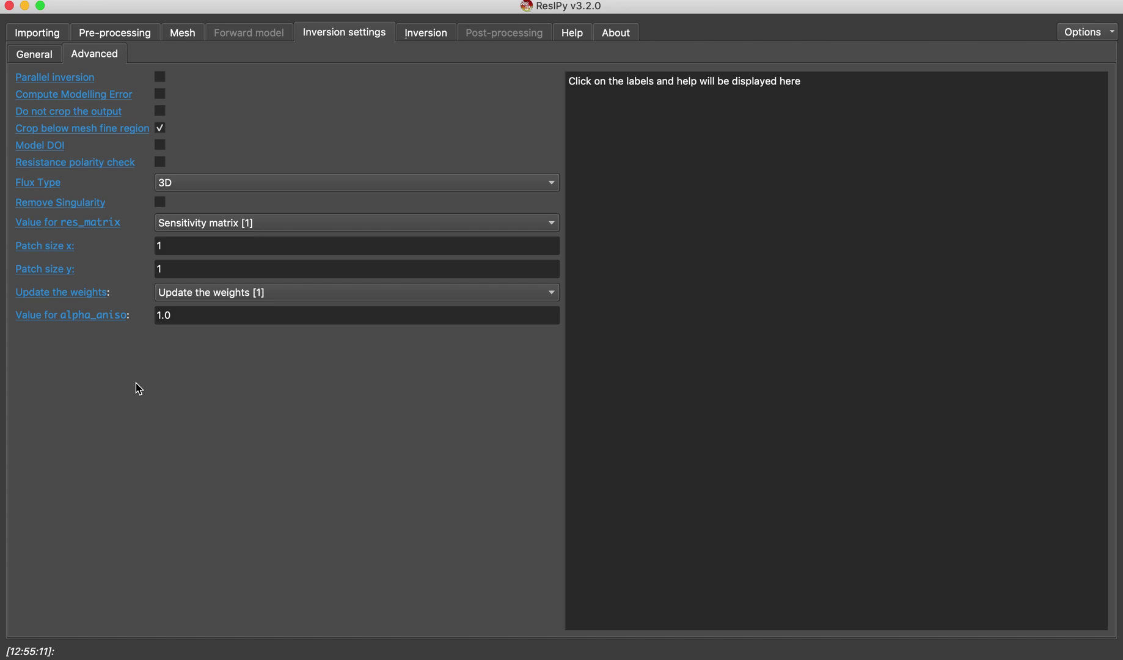
left_click(421, 37)
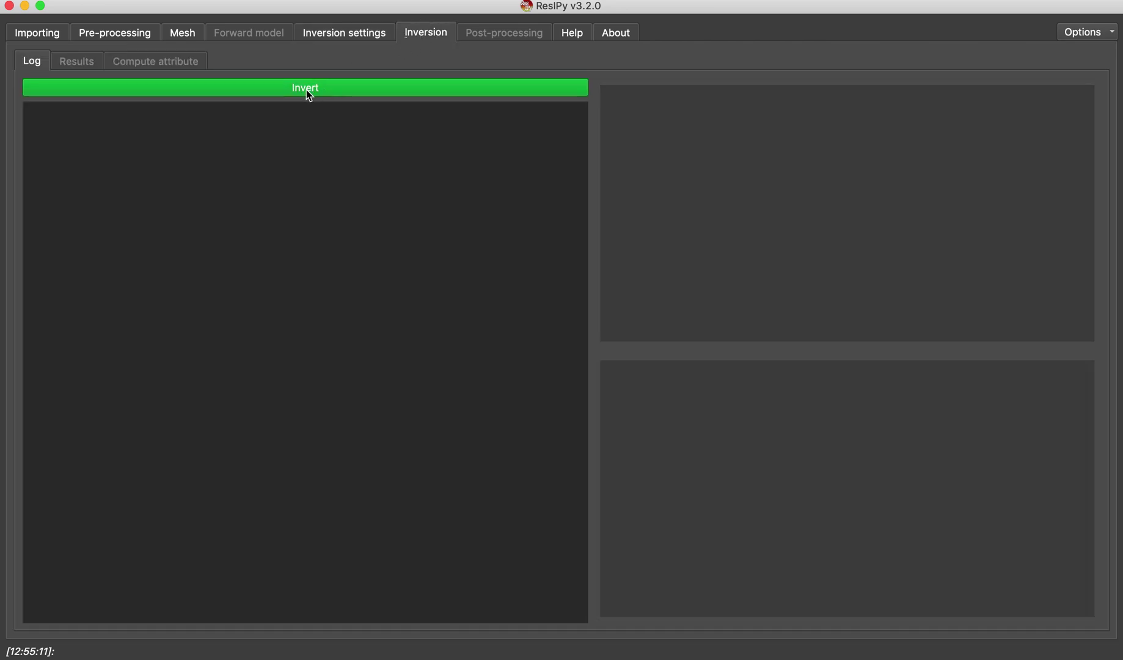
Step: Run the inversion of both lines until the pseudo 3D resistivity model appears
left_click(306, 89)
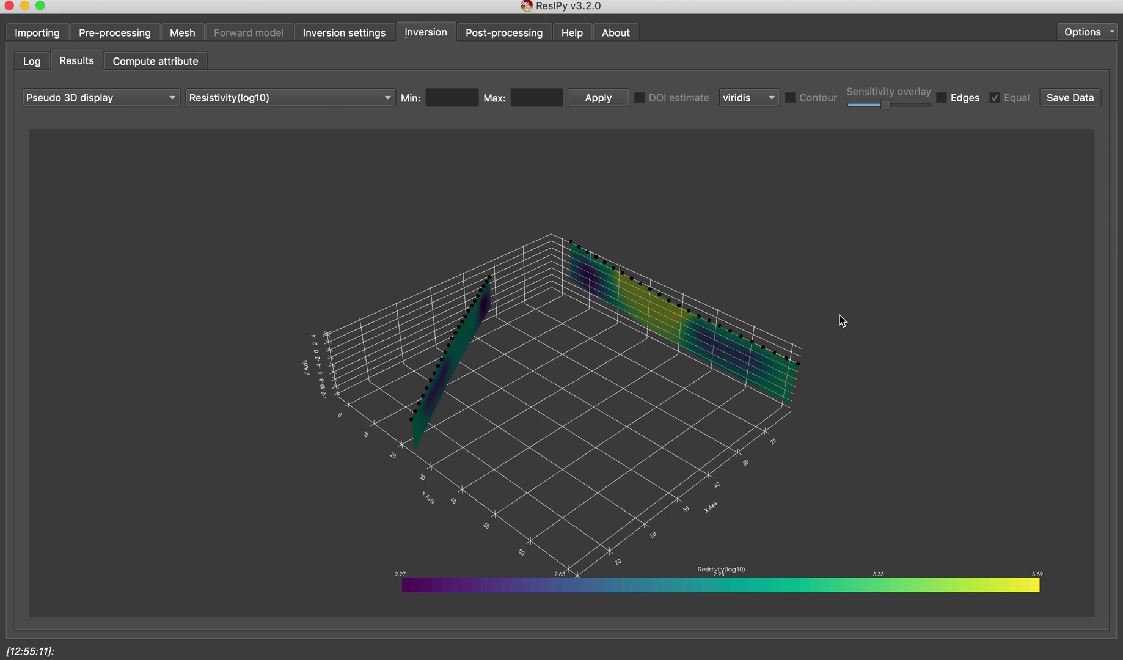
Step: Display the pseudo 3D model as conductivity in mS/m, scaled 0.205 to 5.36
scroll(608, 319, "down", 5)
scroll(585, 317, "up", 8)
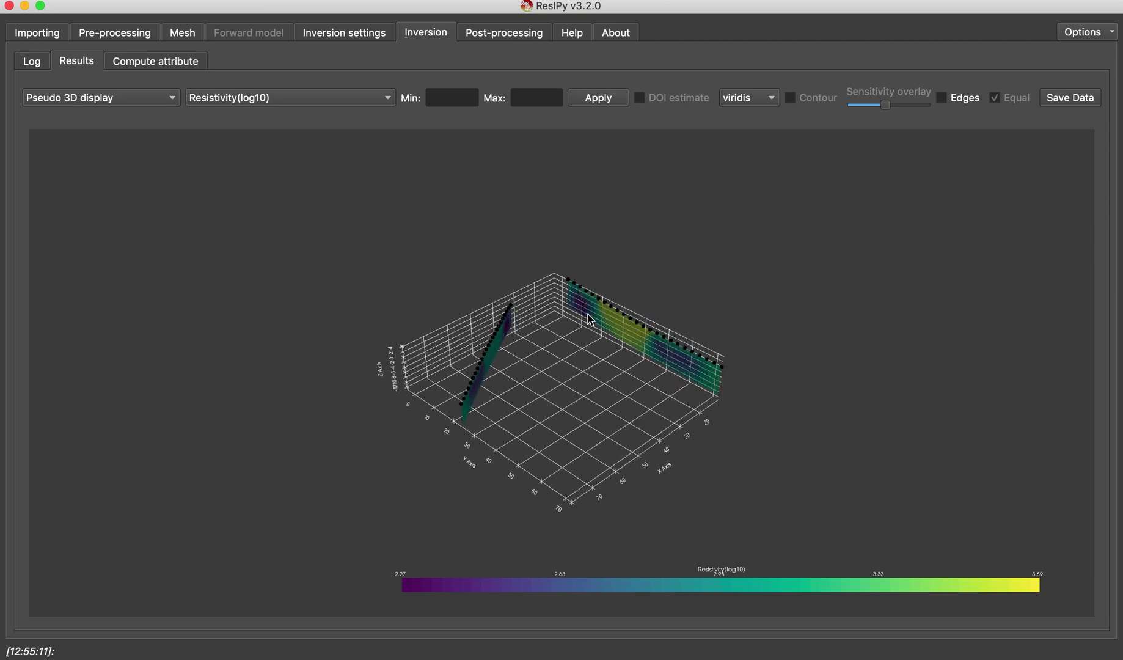
left_click_drag(753, 330, 771, 278)
left_click(358, 98)
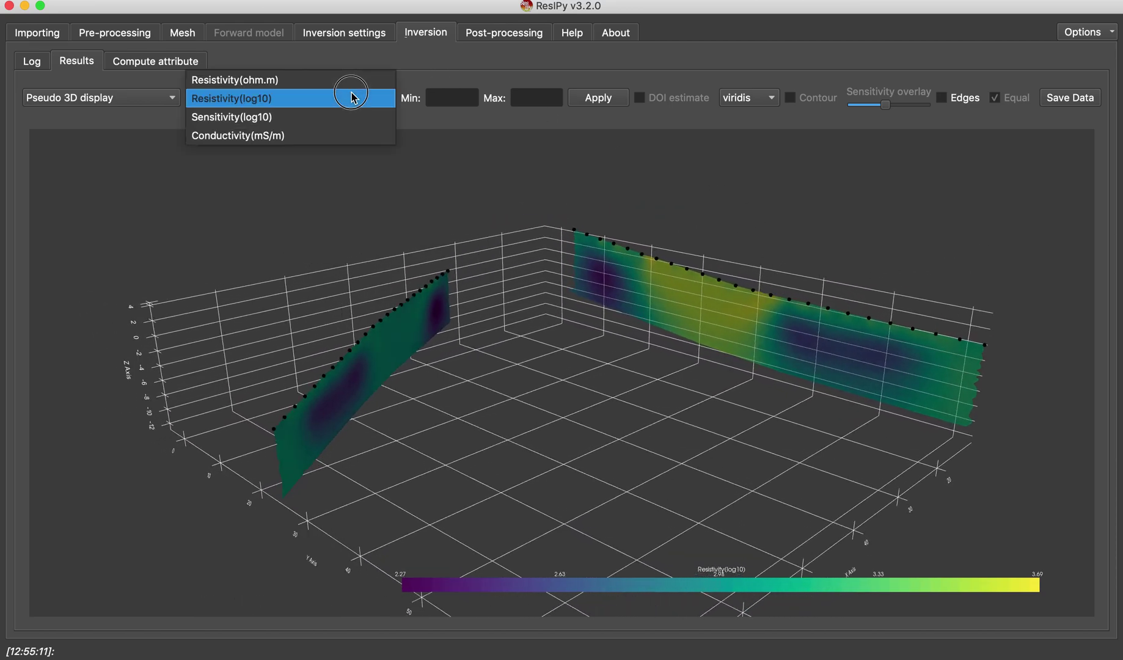
left_click(252, 85)
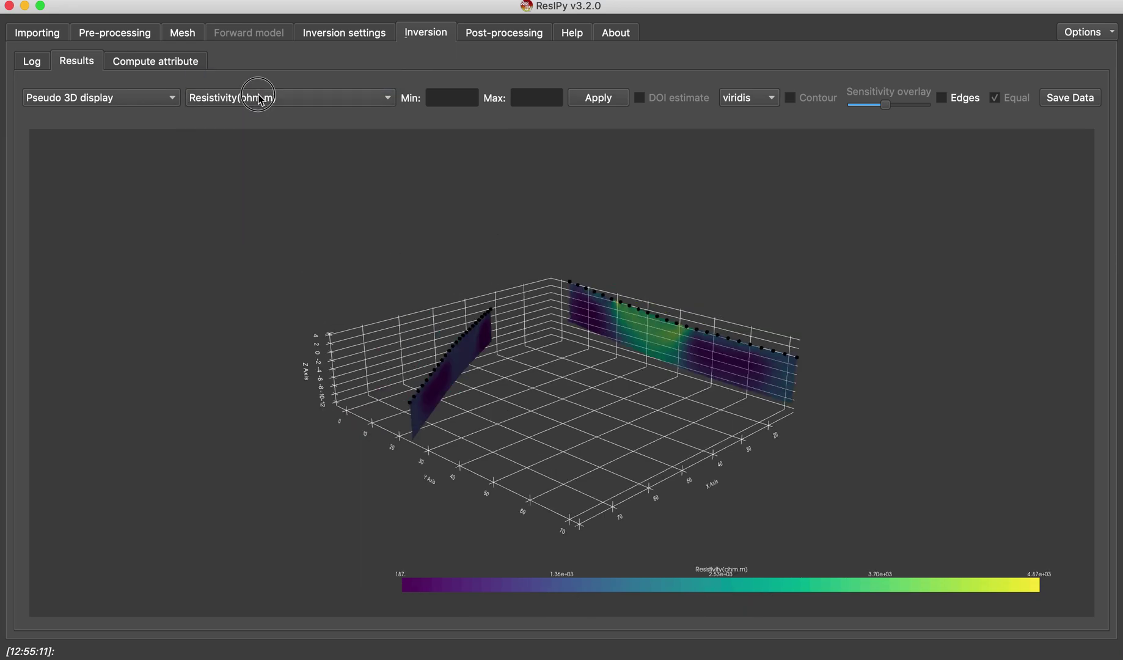
left_click(258, 98)
left_click(255, 152)
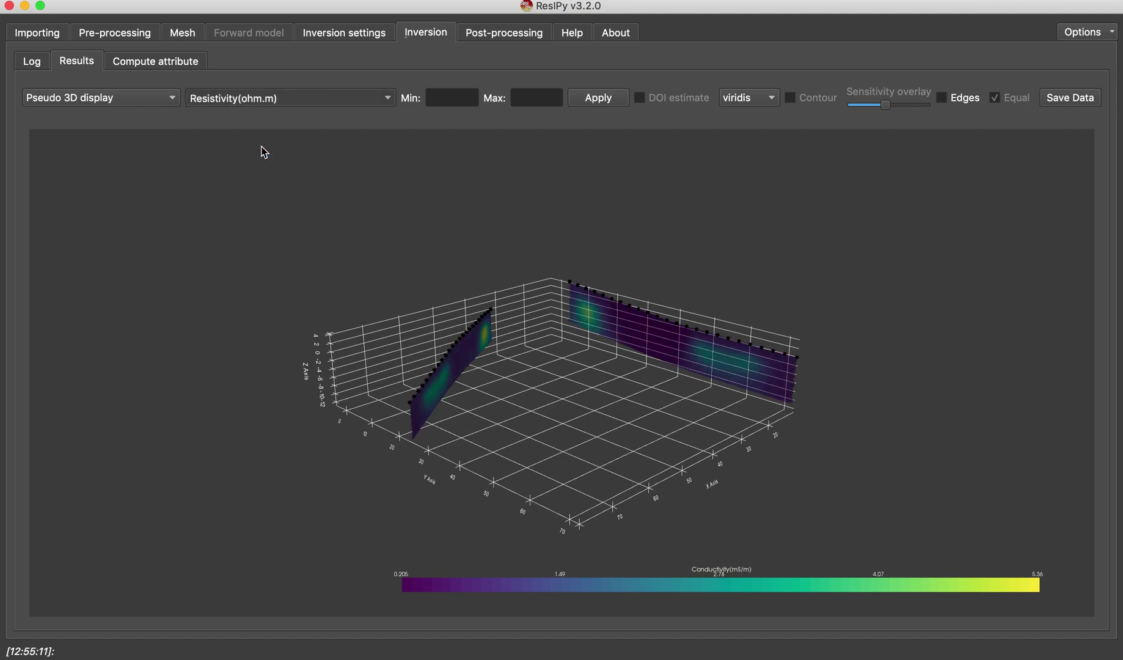
left_click(156, 65)
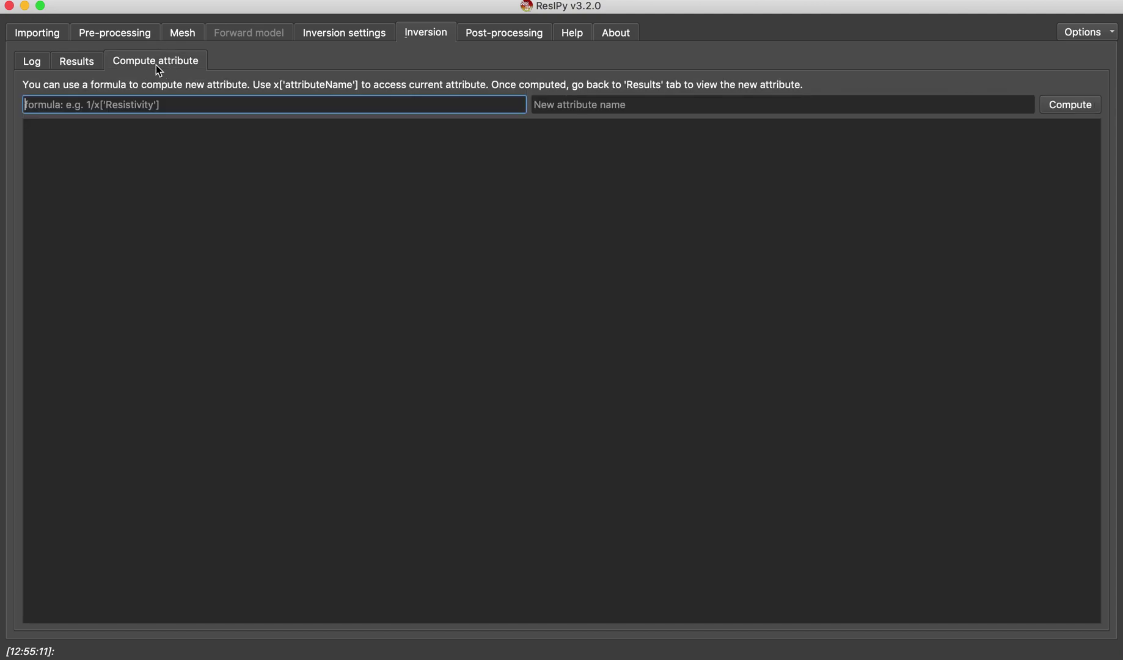
left_click(77, 61)
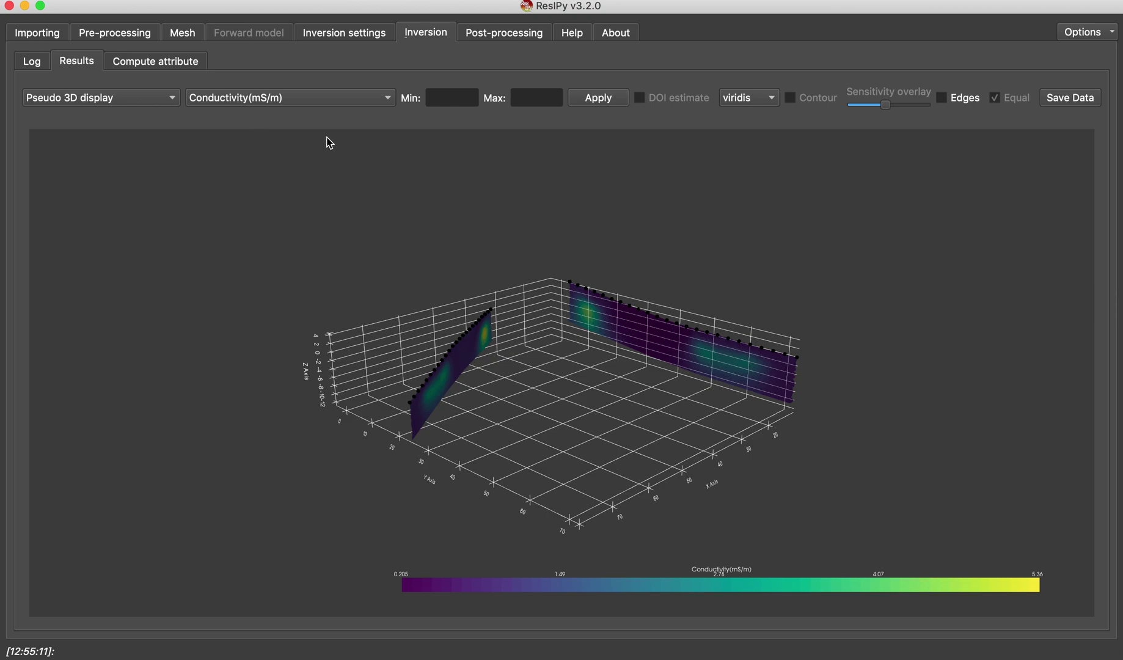
left_click(166, 102)
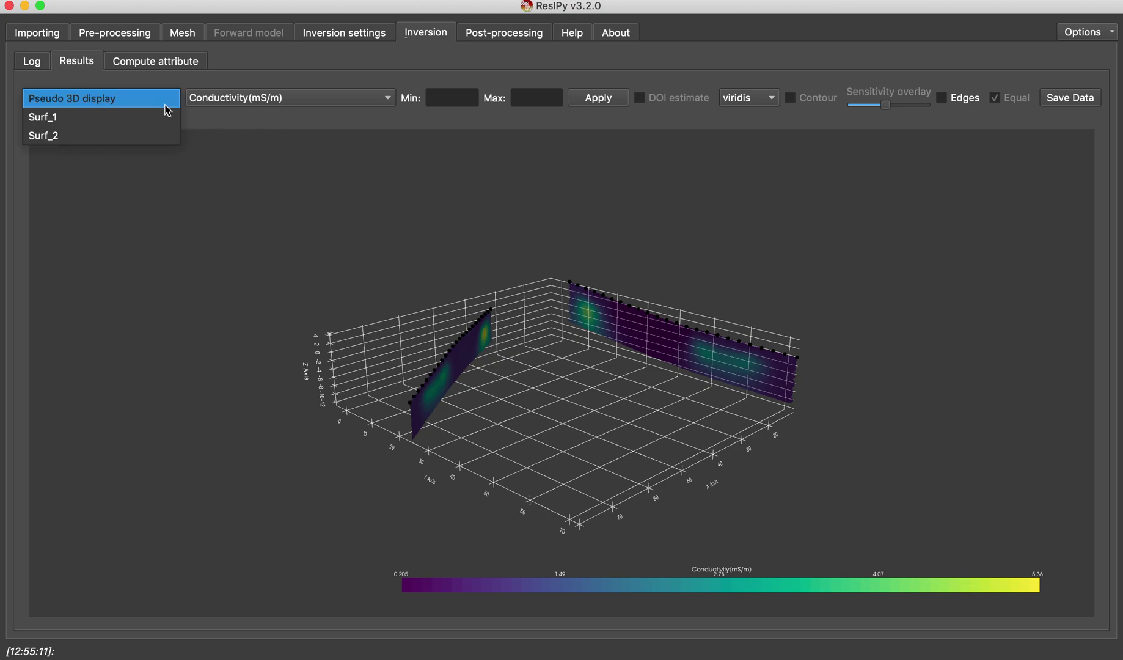
left_click(97, 117)
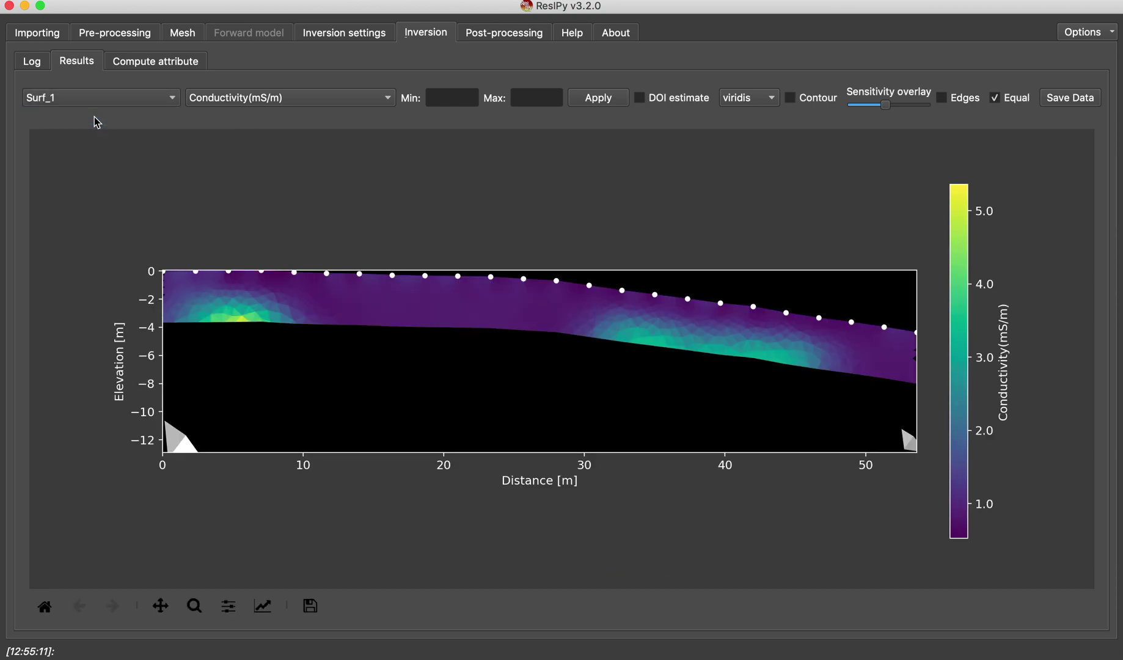
left_click(105, 104)
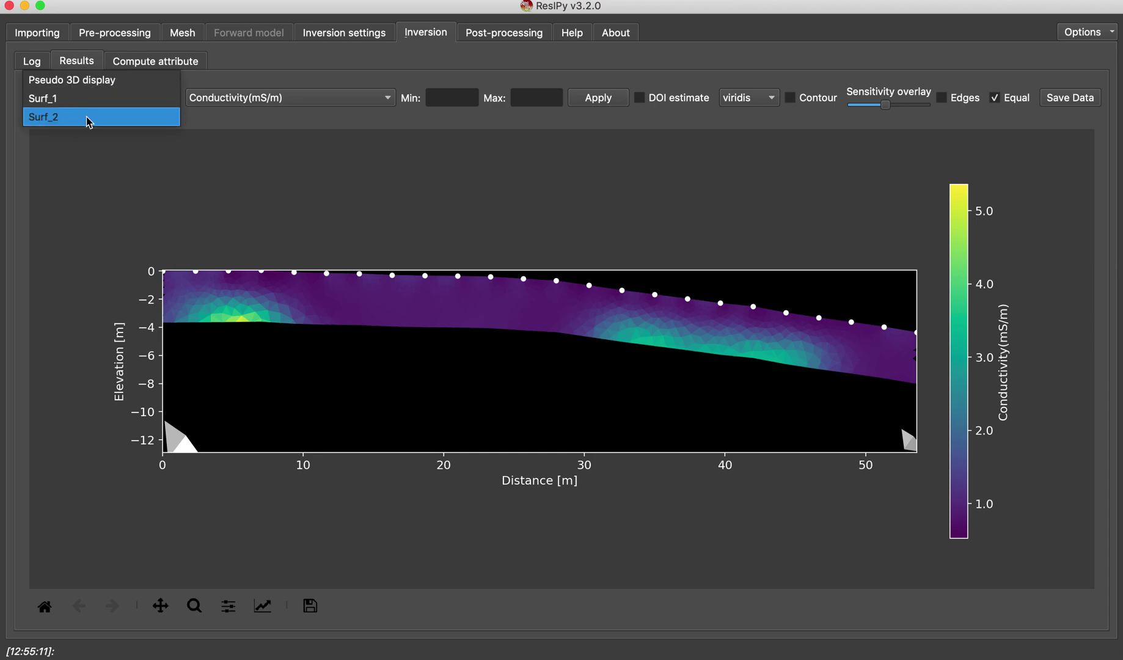
left_click(88, 119)
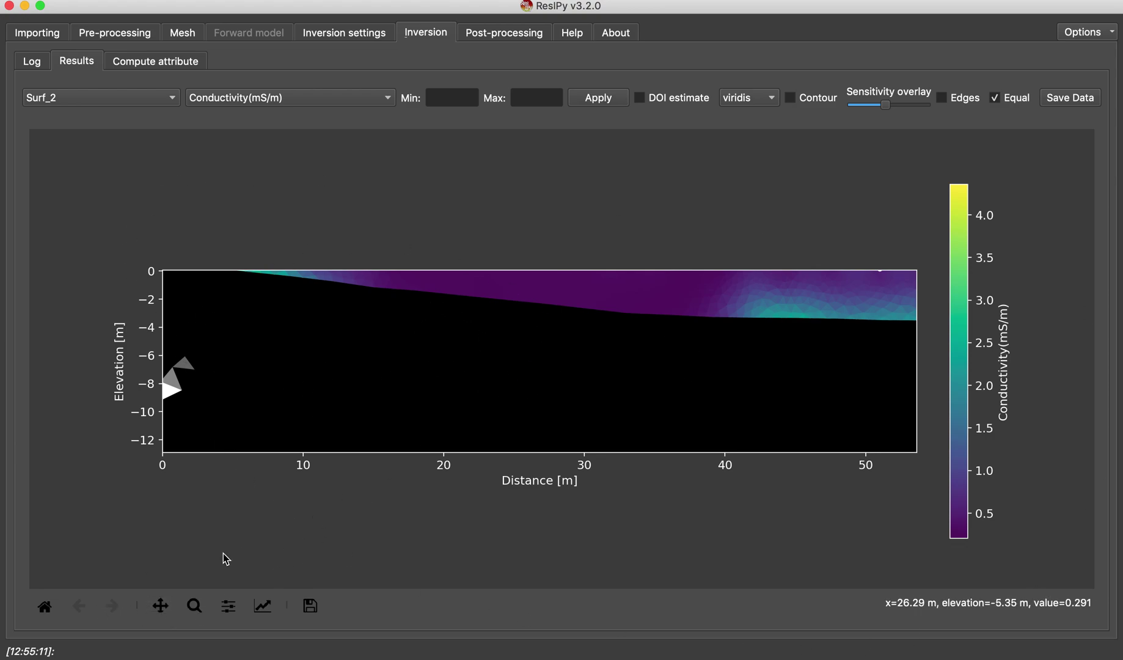
left_click(194, 606)
left_click(411, 385)
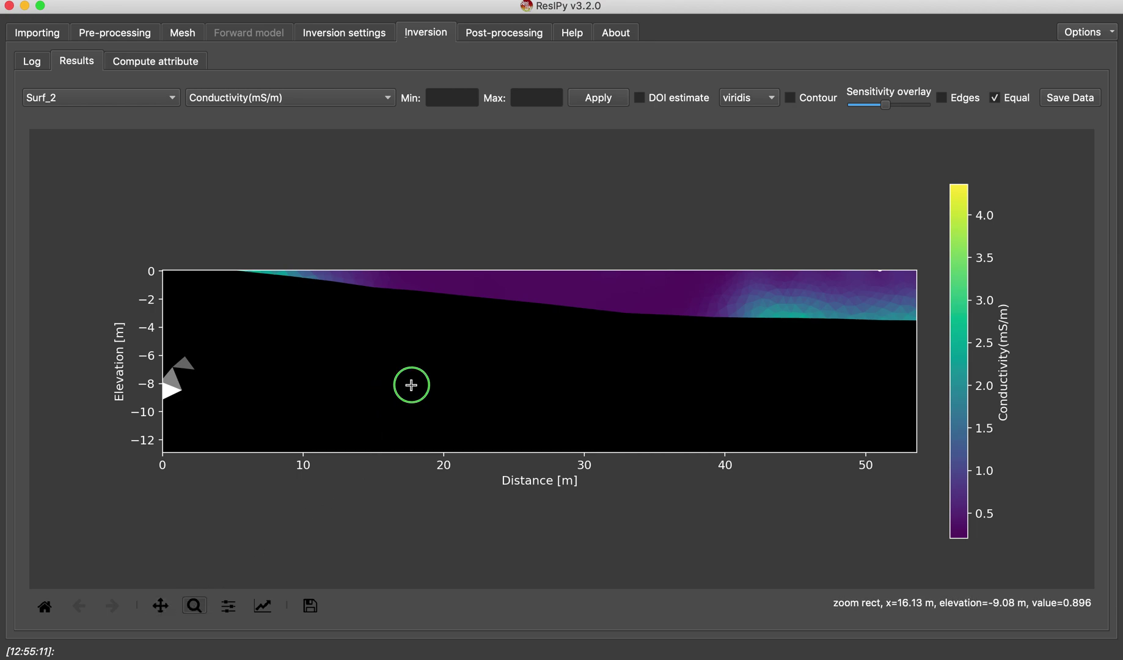
left_click_drag(411, 385, 526, 320)
left_click_drag(331, 298, 382, 339)
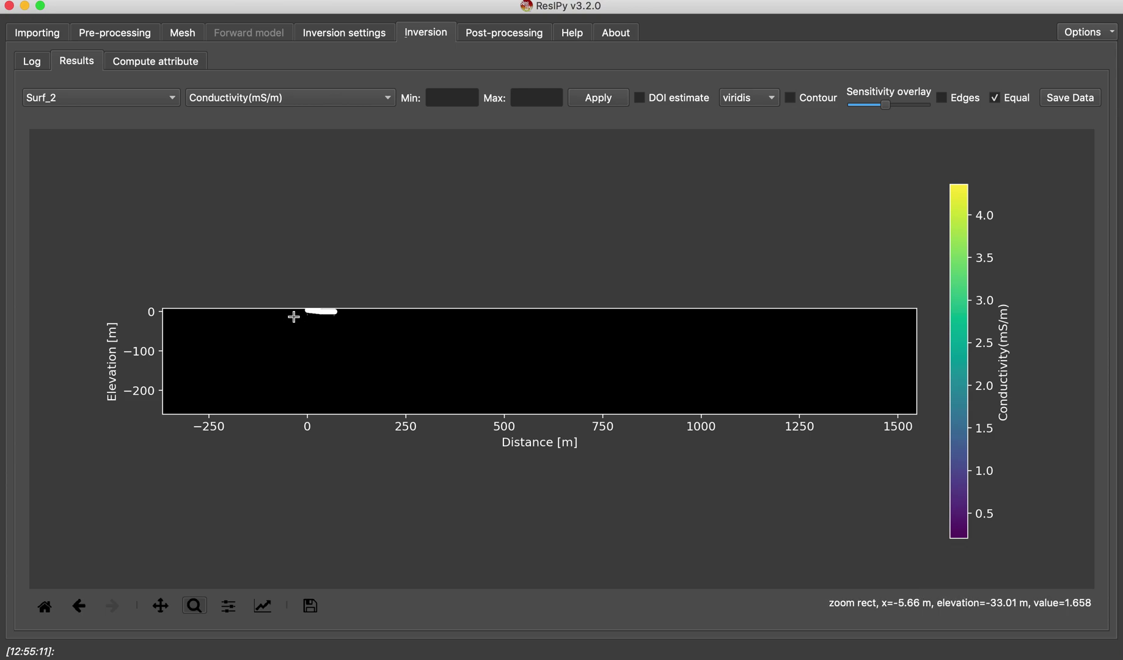
left_click_drag(318, 316, 350, 311)
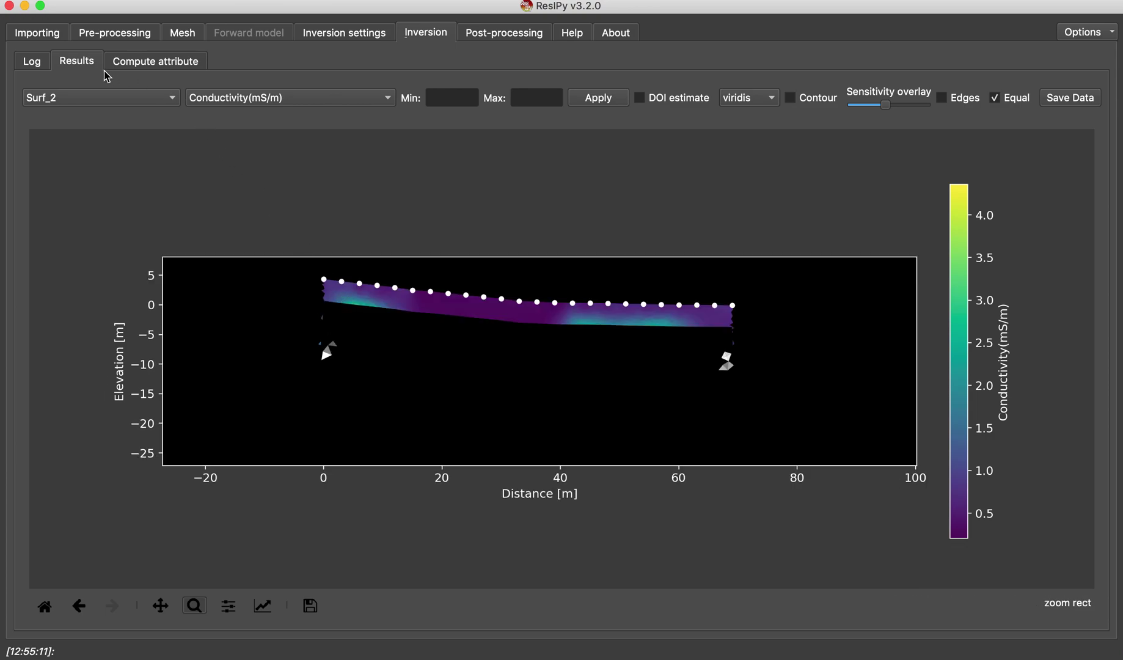
left_click(99, 98)
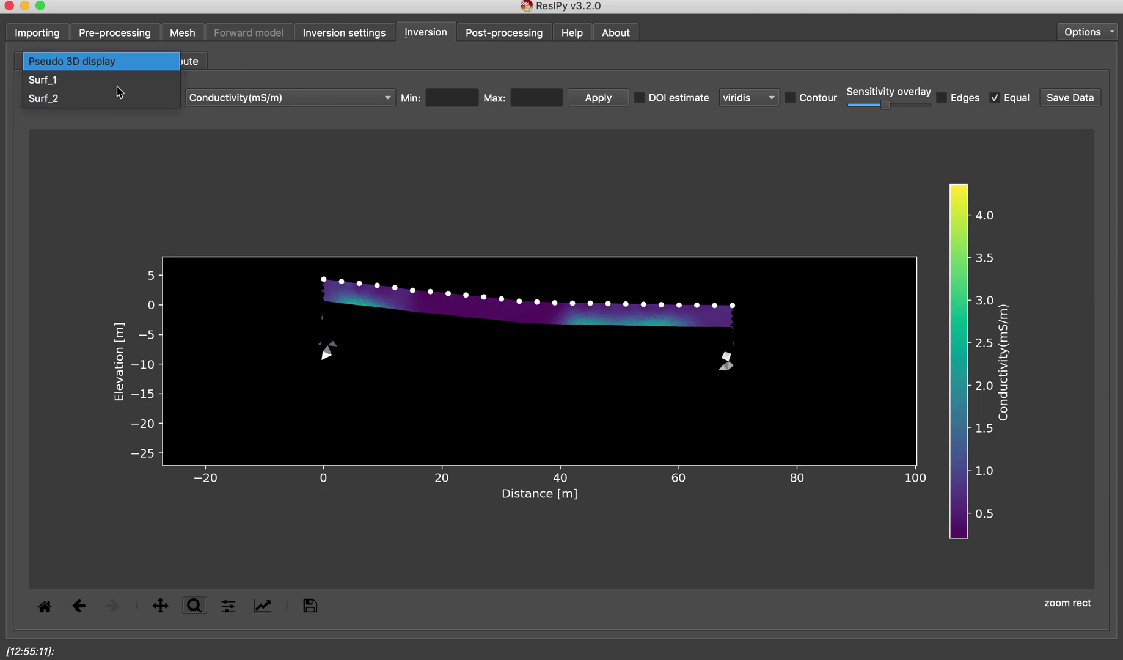
key("Return")
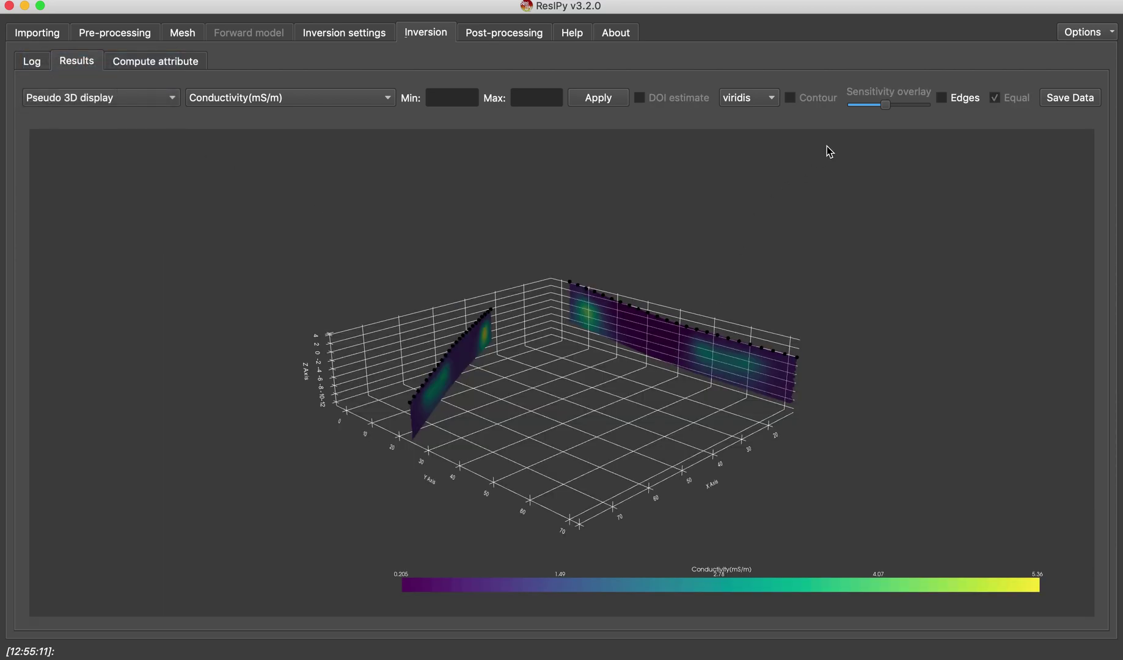
left_click(477, 39)
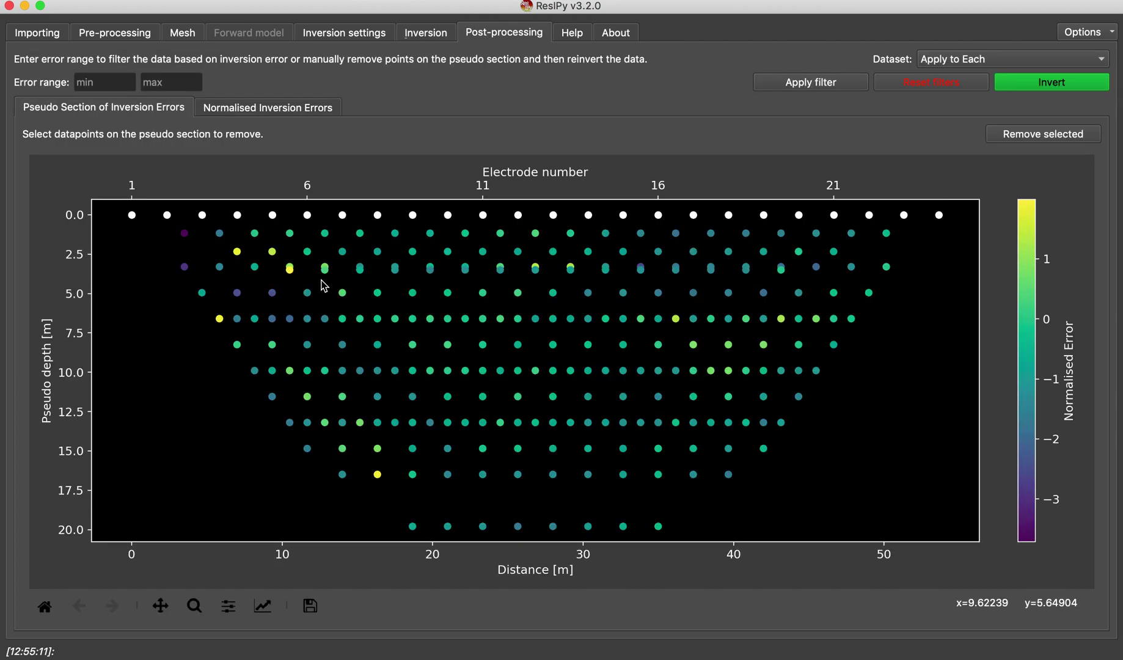
Step: Show the Surf_2 dataset's normalised inversion errors as a pseudo section
left_click(276, 115)
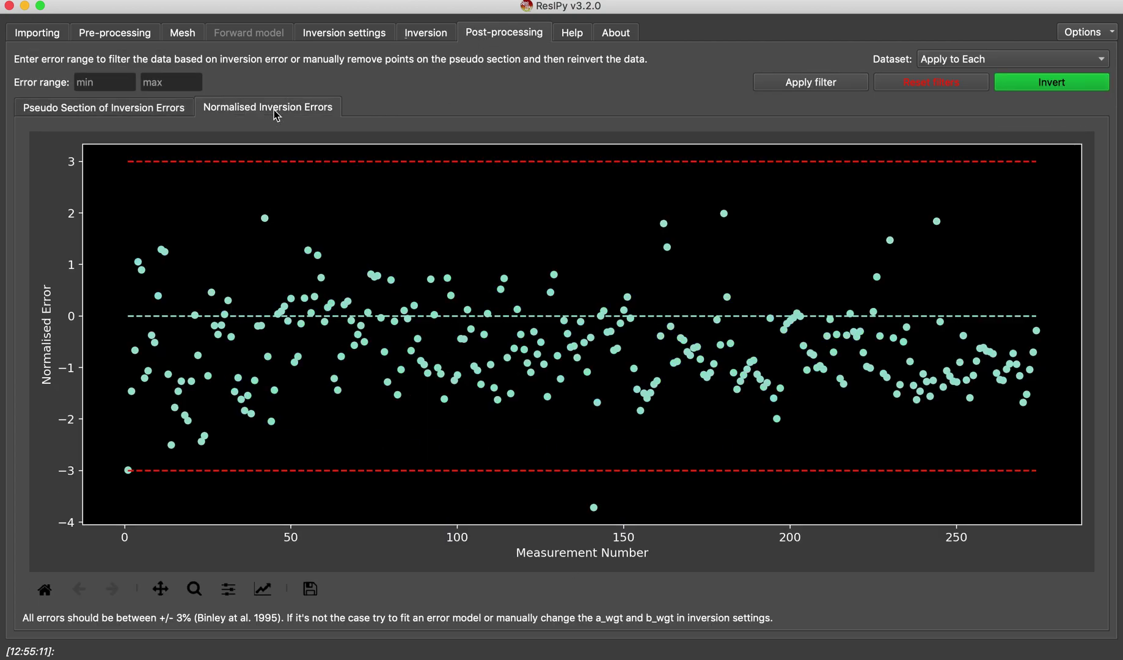
left_click(961, 61)
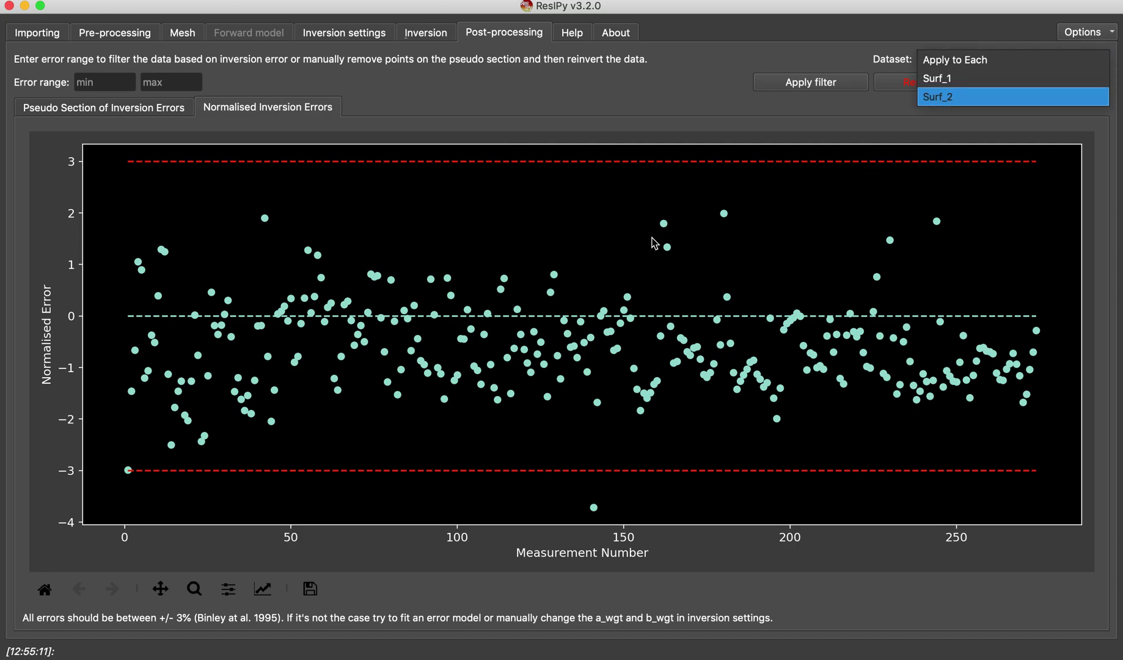
key("Return")
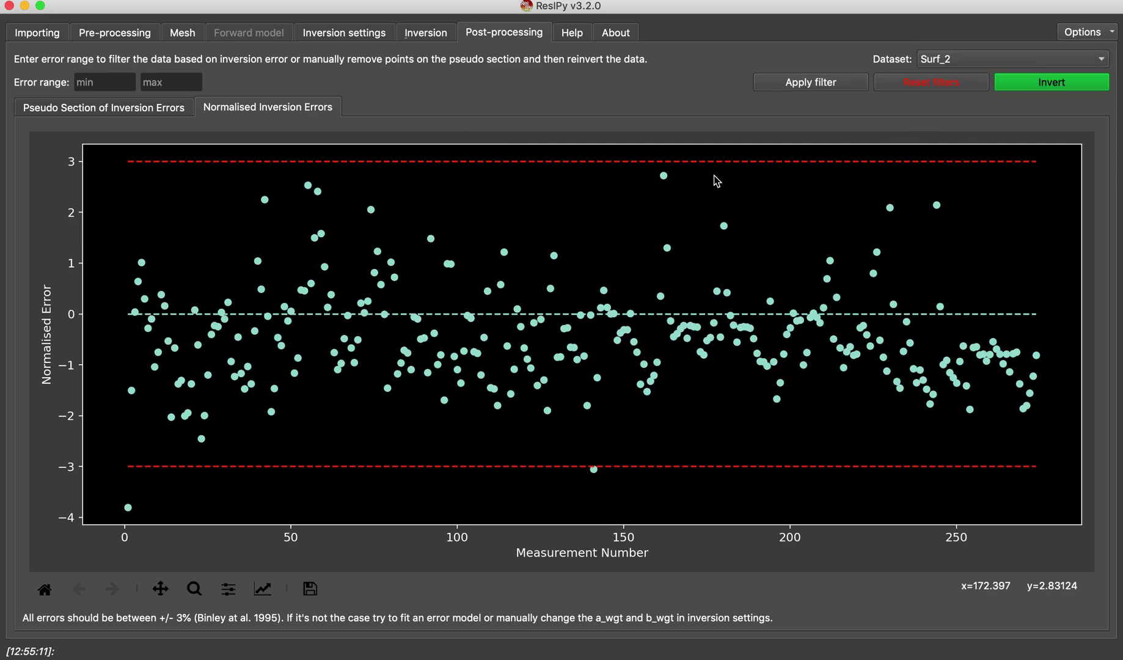
left_click(156, 113)
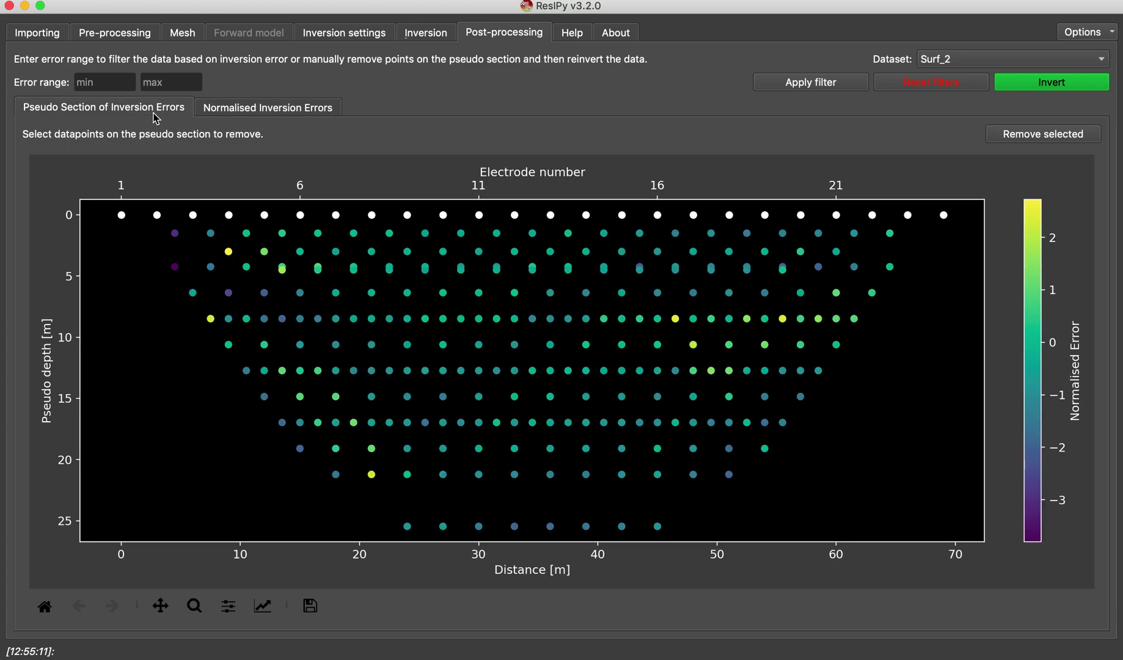
Step: Return to the data import page and rotate the 3D apparent resistivity pseudo sections of both lines
left_click(46, 36)
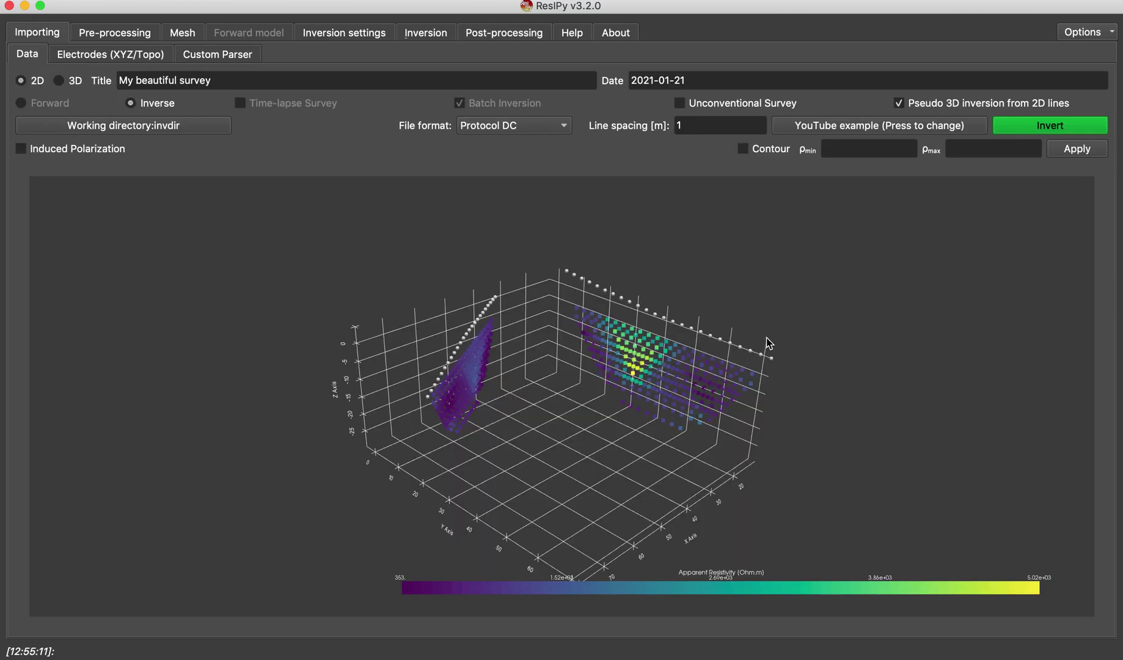
left_click_drag(770, 343, 763, 269)
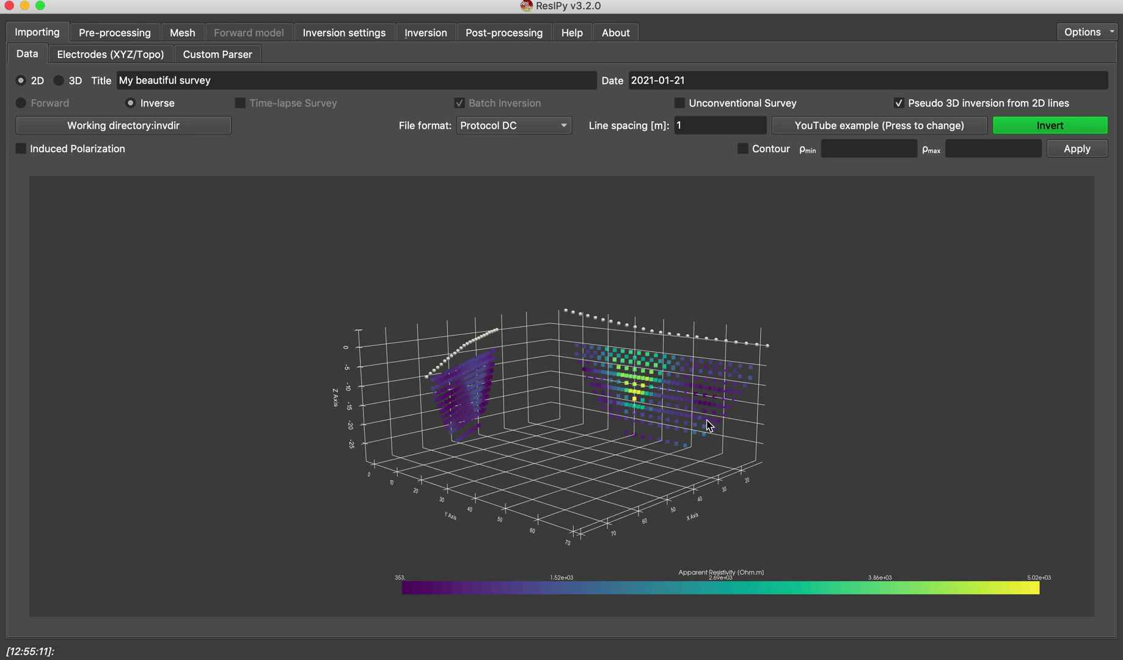
left_click(581, 441)
left_click_drag(580, 441, 553, 356)
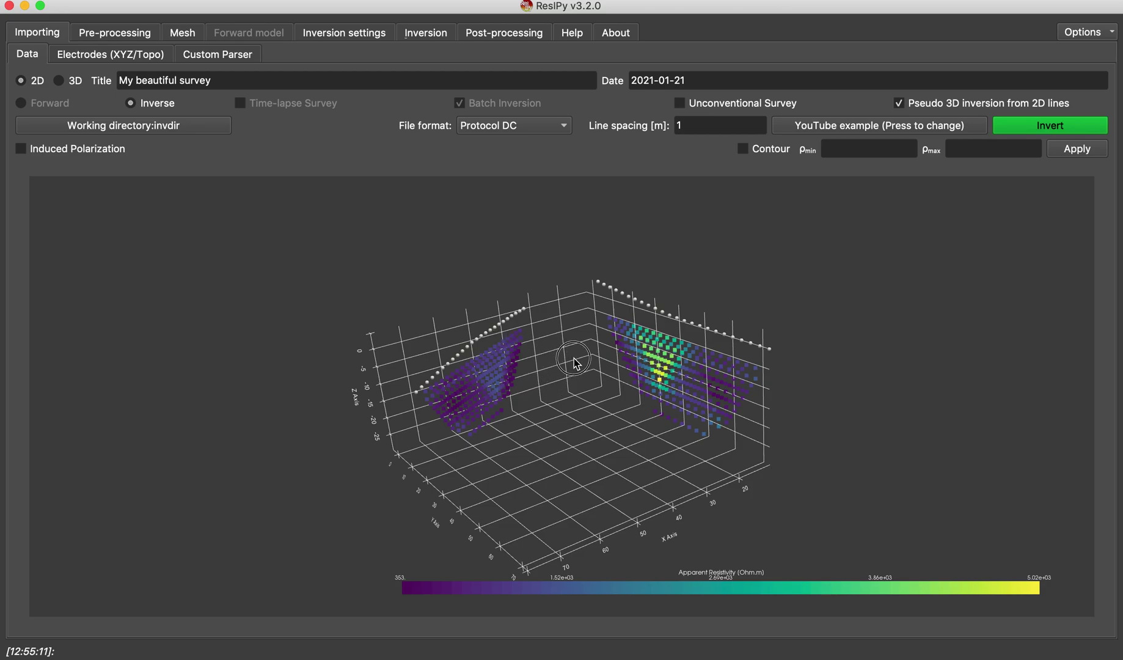
left_click(1097, 34)
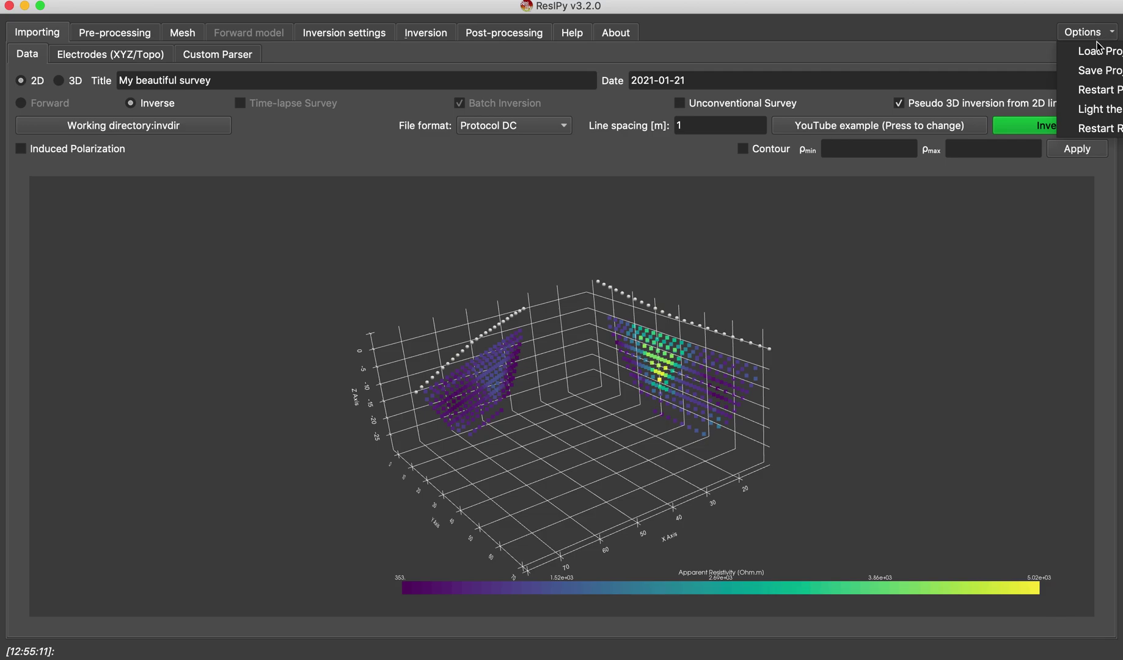
Step: Restart the project and load Surf_1.dat, Surf_2.dat and Xbh.dat from the YouTube example folder
left_click(1098, 90)
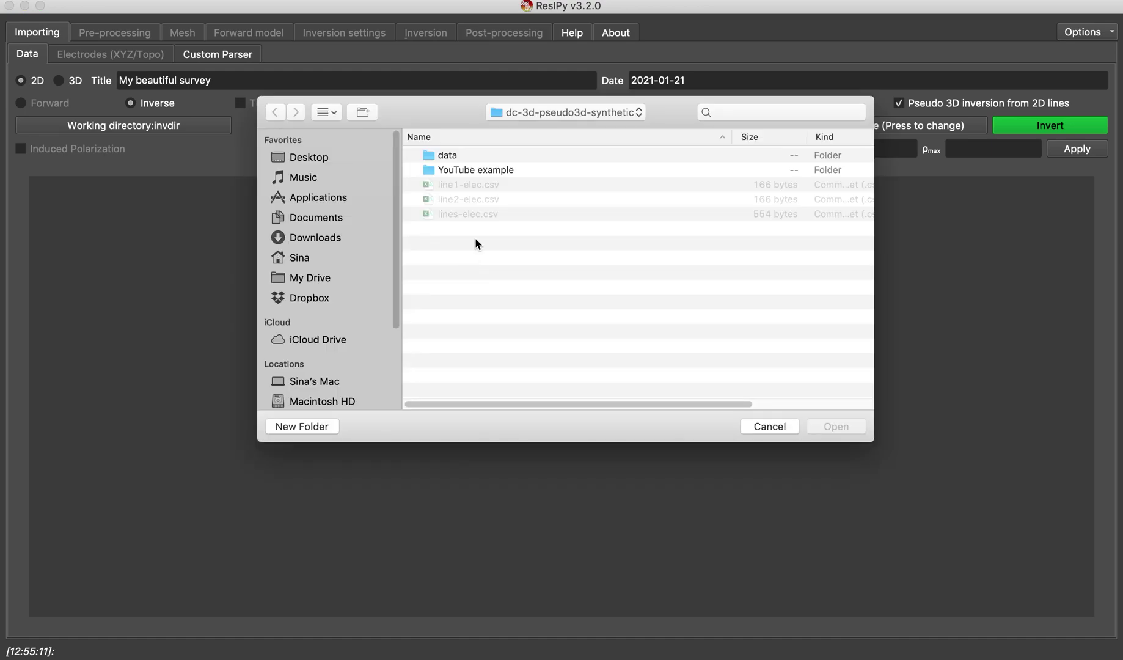
double_click(453, 170)
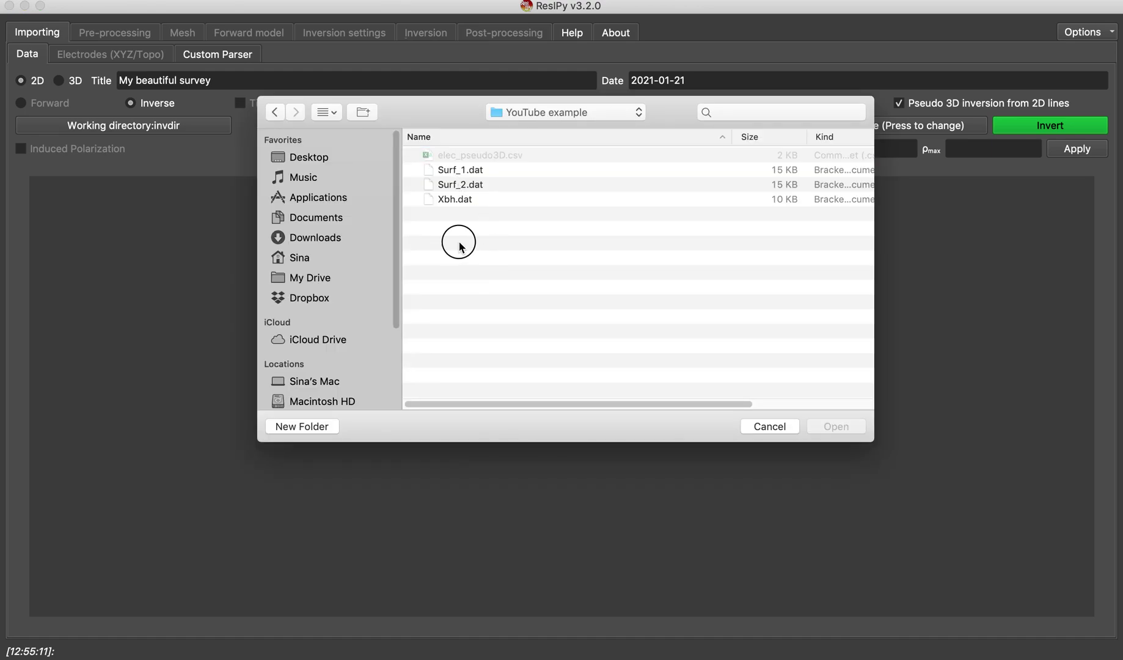
left_click_drag(459, 245, 457, 173)
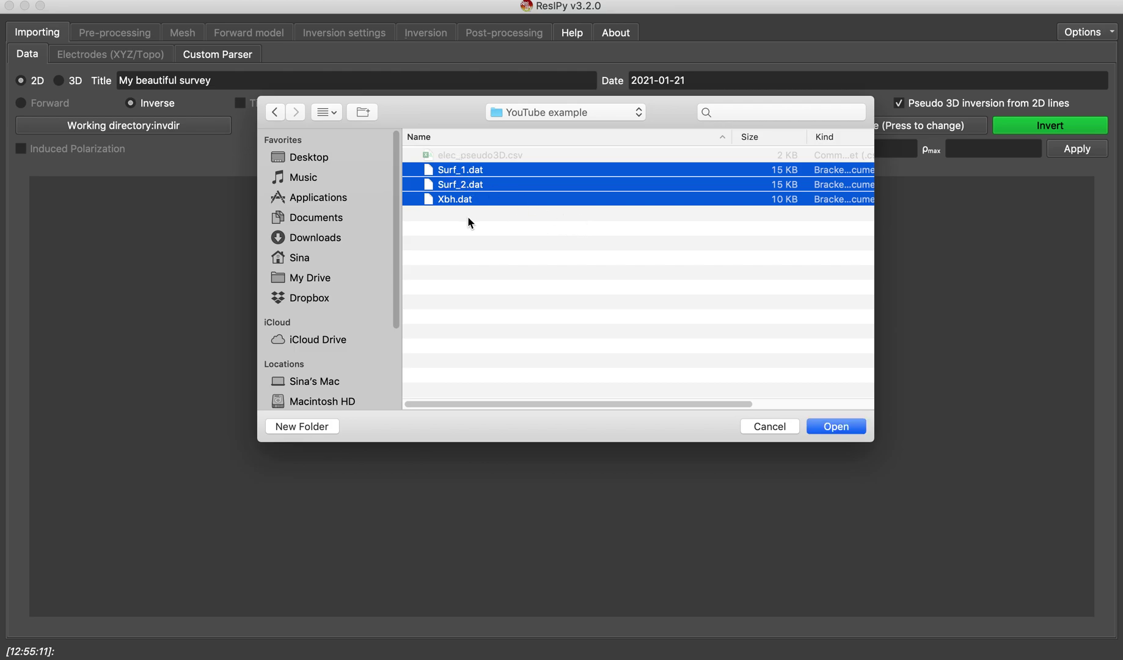
left_click(847, 428)
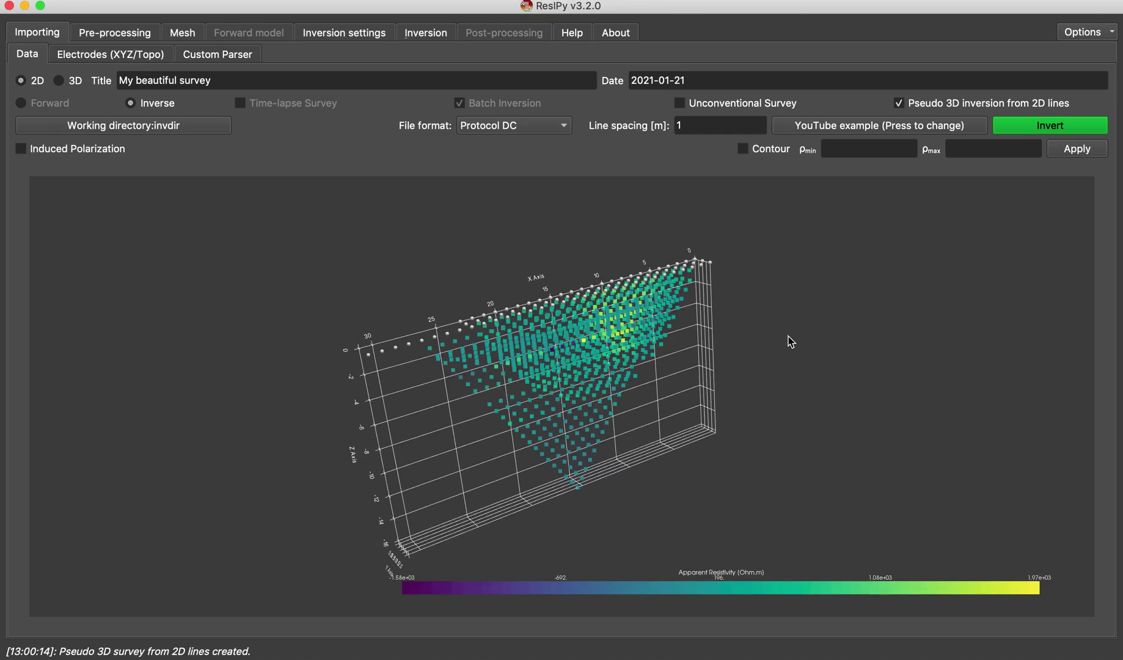
Step: Rotate the 3D pseudosection to inspect it, then show the electrode coordinates table
left_click_drag(364, 271, 682, 160)
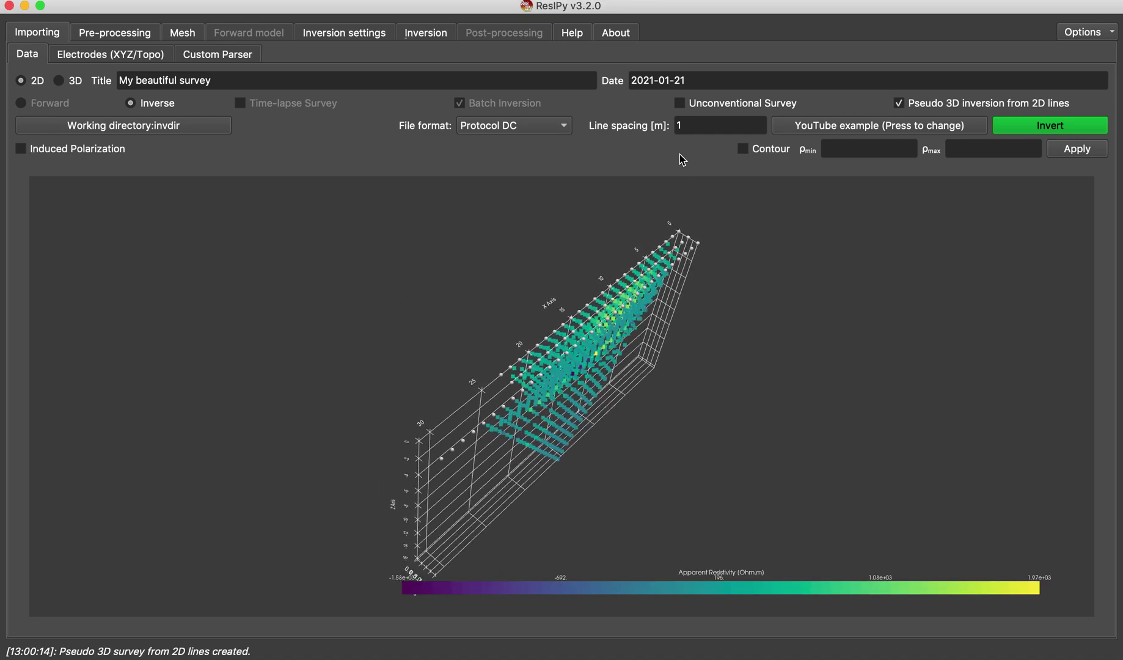
left_click_drag(404, 275, 363, 220)
left_click_drag(505, 380, 516, 330)
left_click(122, 55)
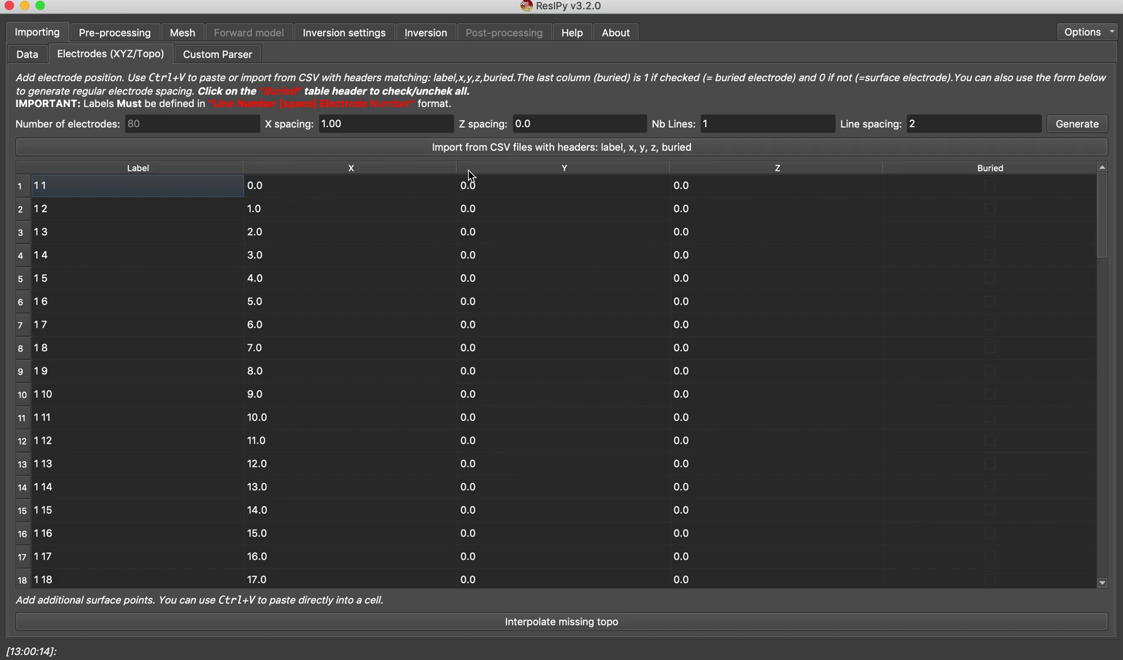
Step: Import electrode coordinates from elec_pseudo3D.csv and scroll to the buried line 3 electrodes
left_click(548, 153)
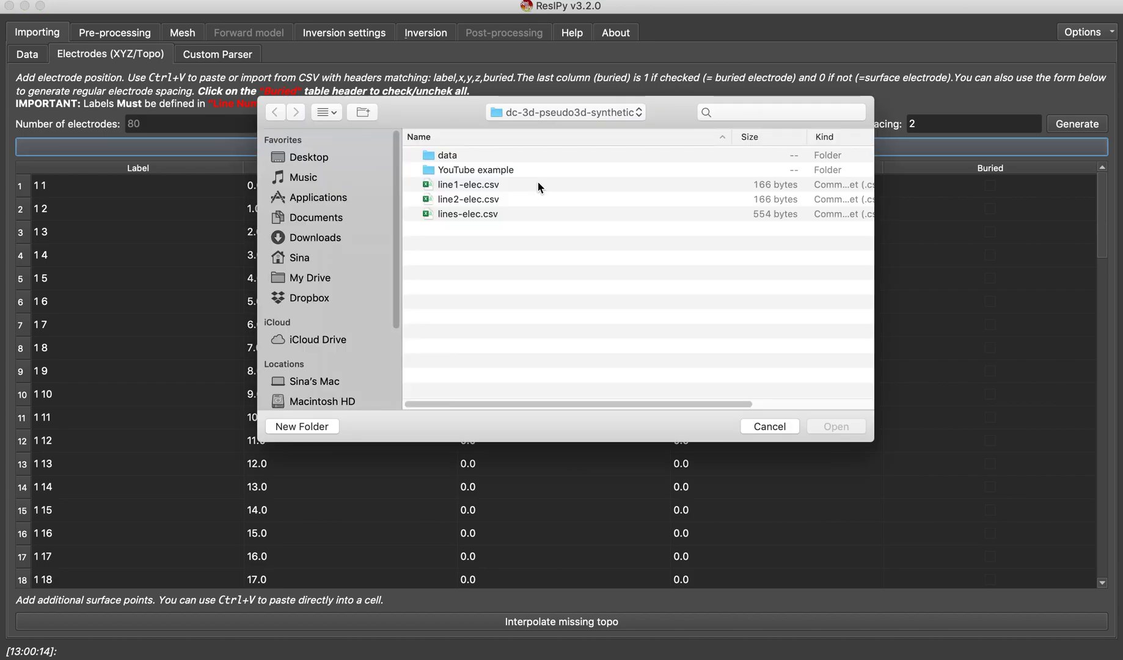
double_click(473, 170)
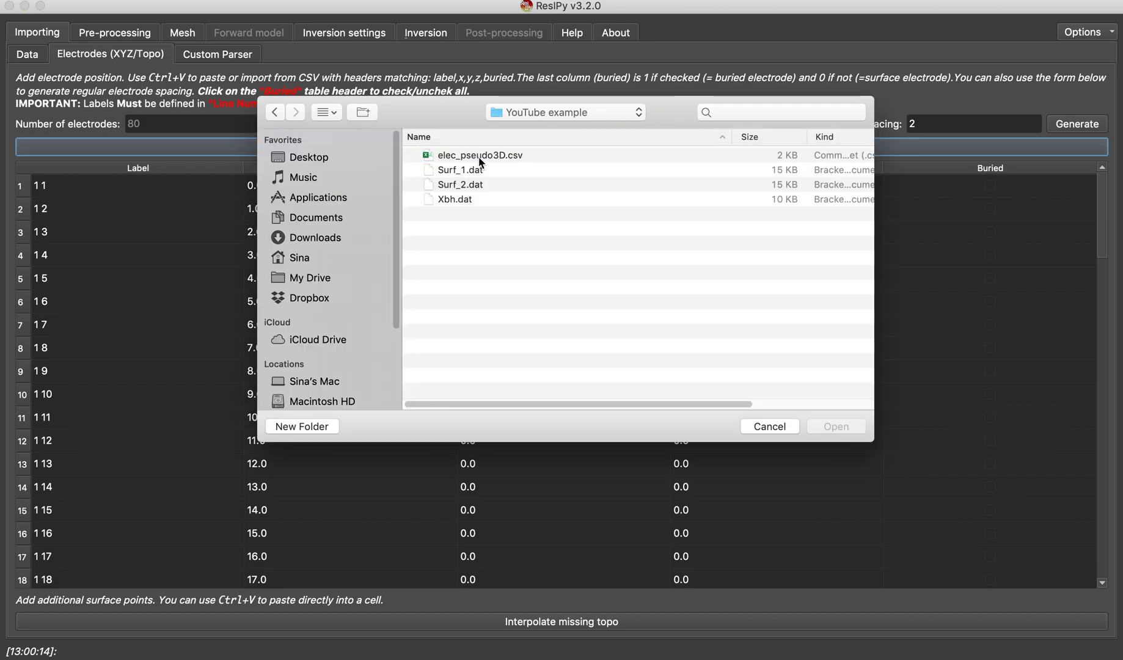
left_click(471, 157)
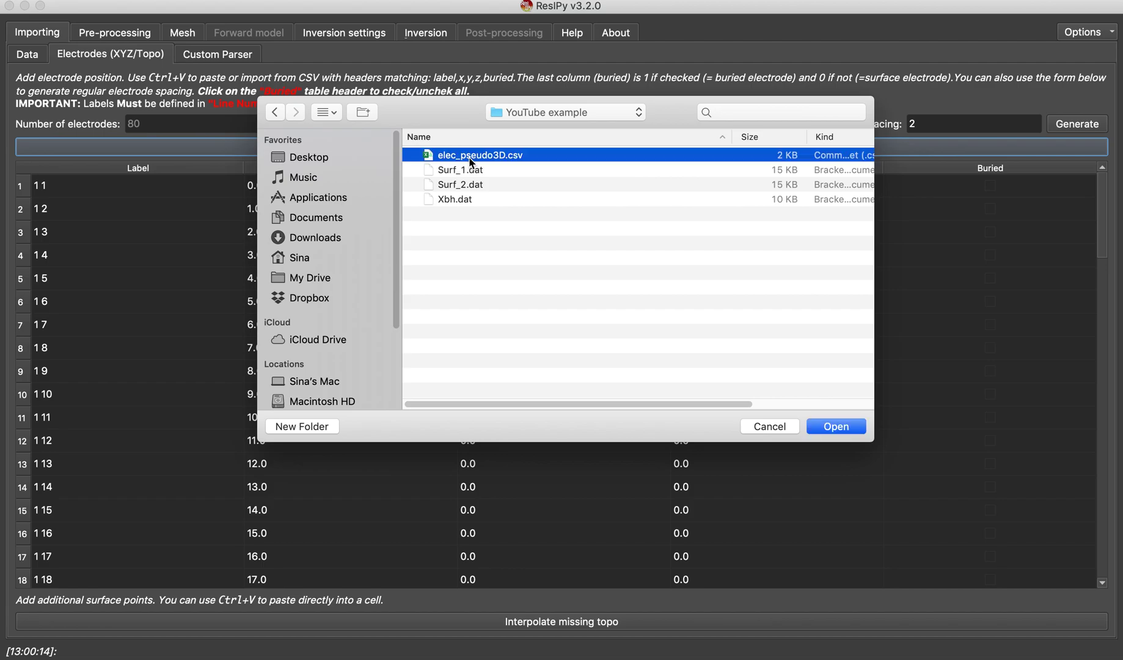
left_click(843, 432)
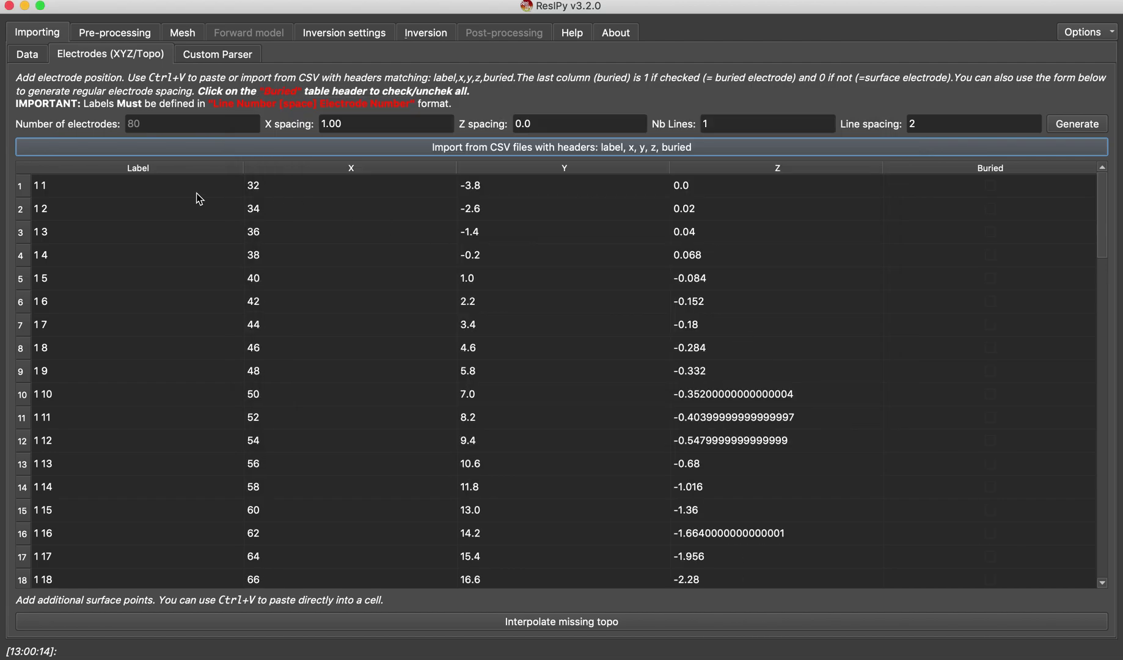
left_click_drag(1105, 205, 1111, 426)
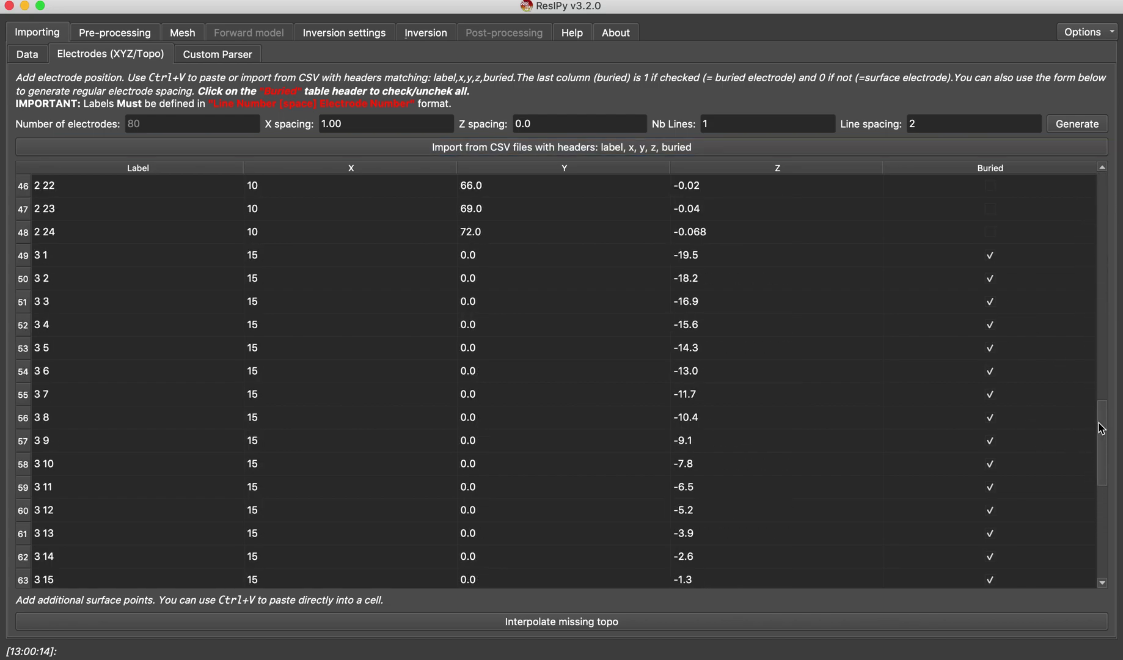
key("super+Tab")
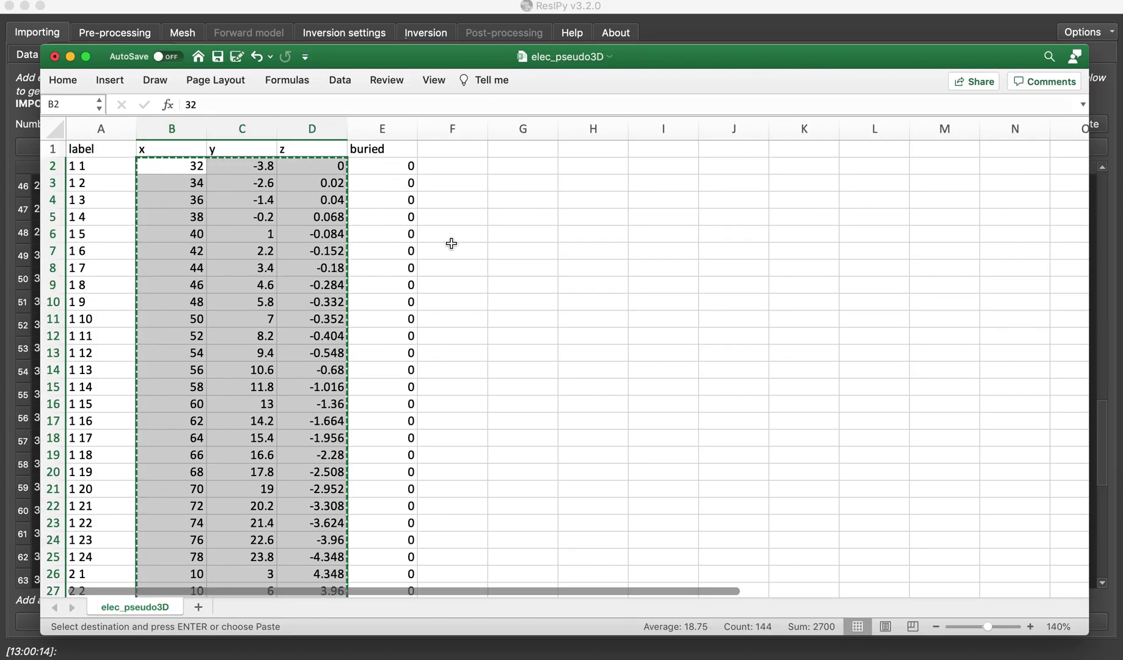
scroll(410, 269, "down", 10)
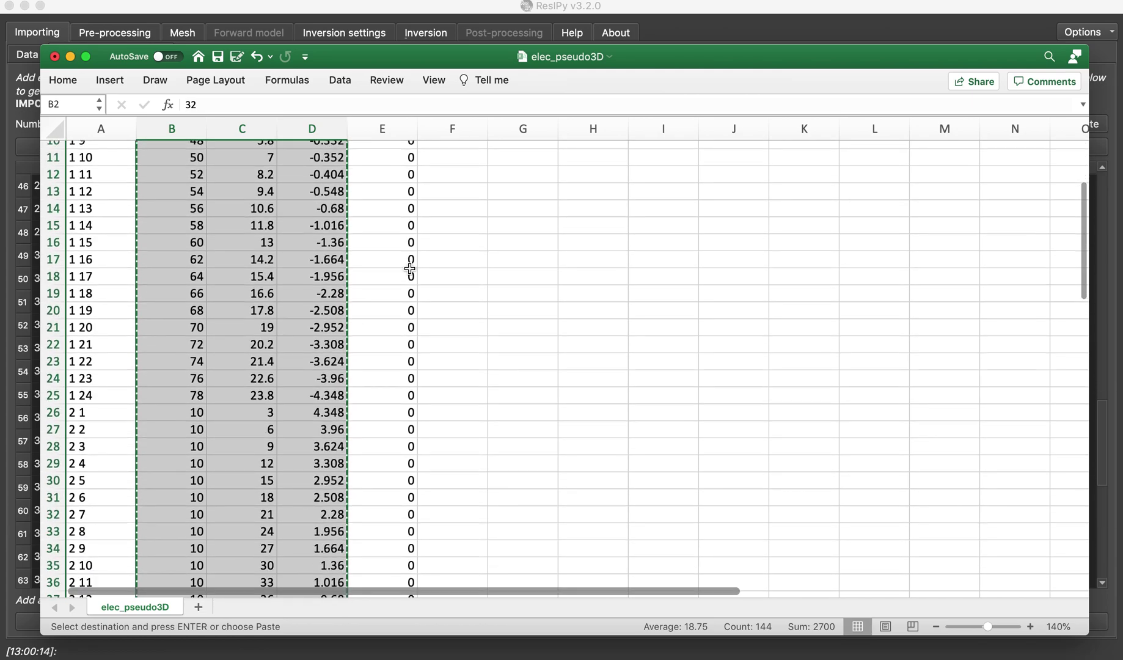
scroll(410, 269, "down", 10)
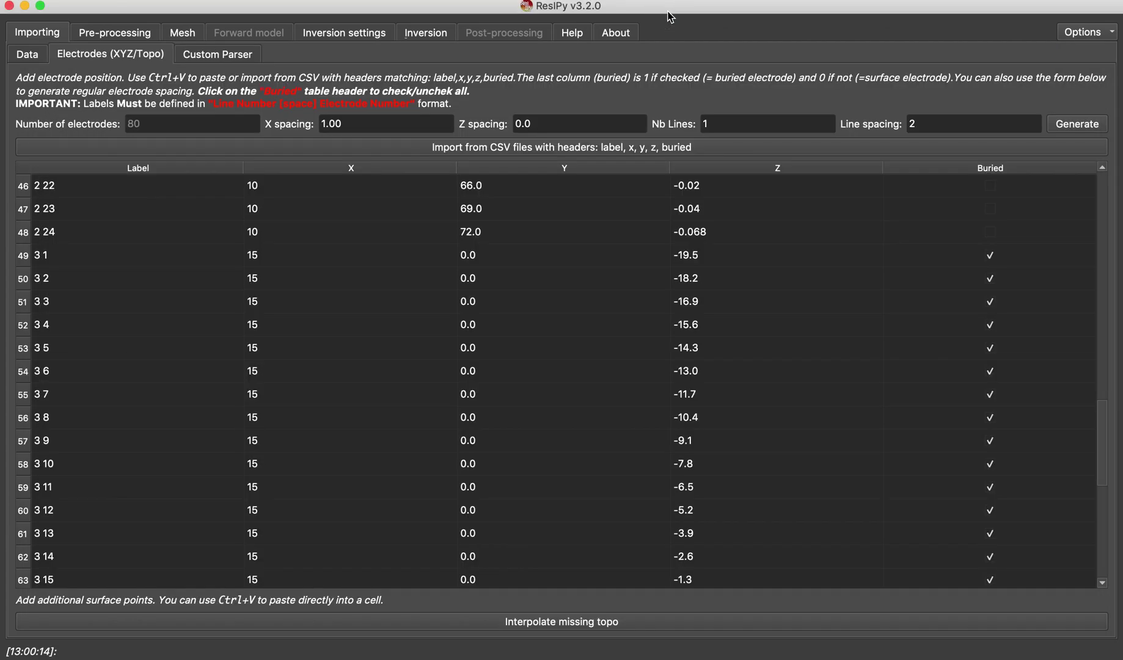
left_click(668, 15)
scroll(978, 369, "down", 4)
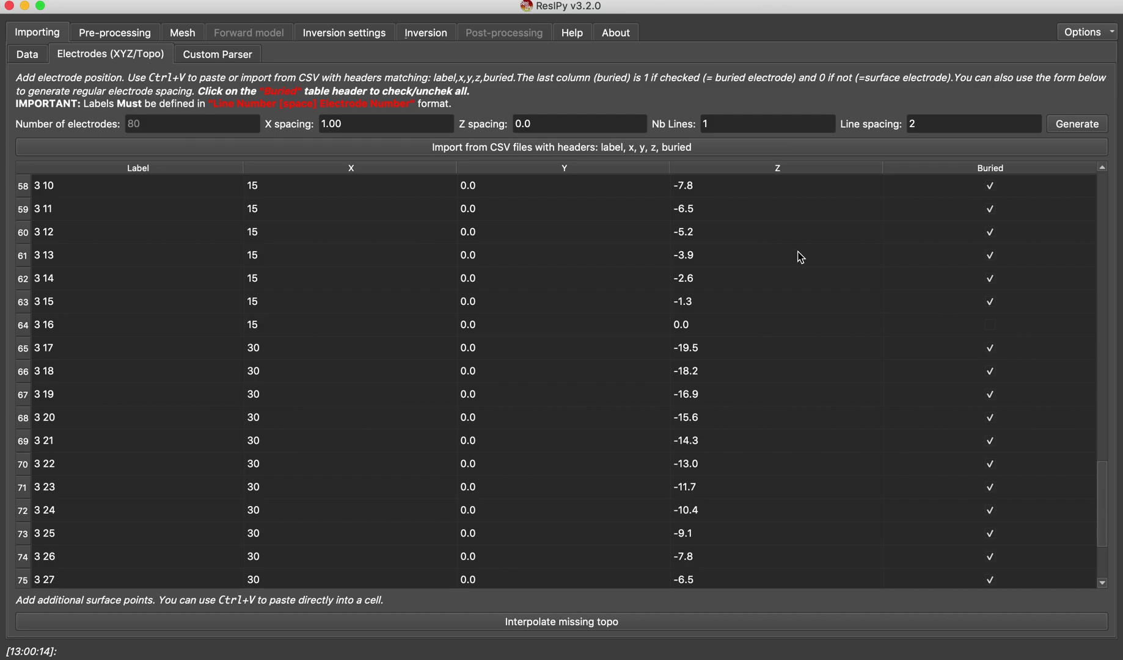
Step: Move through the Mesh and Inversion settings tabs to the Inversion panel
left_click(183, 33)
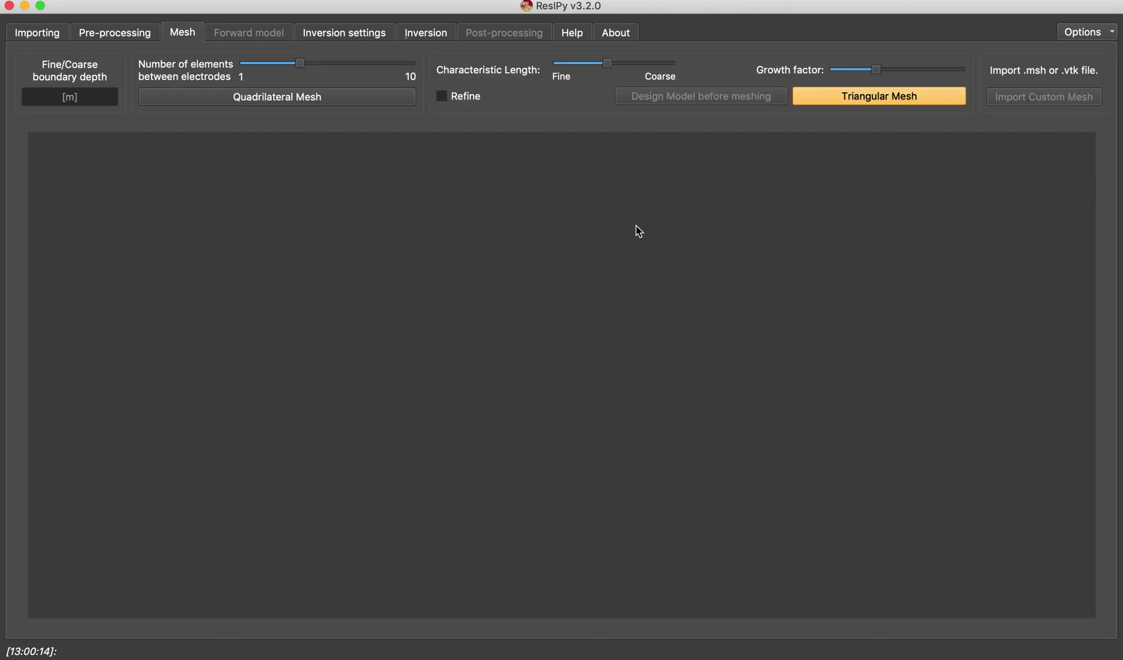
left_click(339, 37)
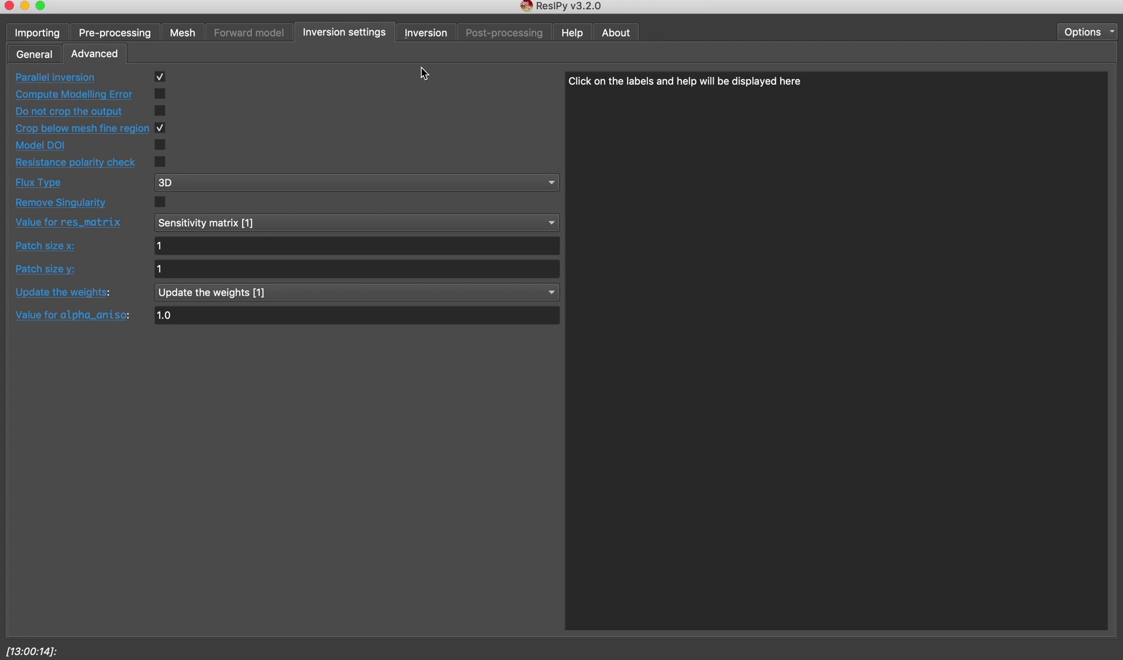
left_click(430, 35)
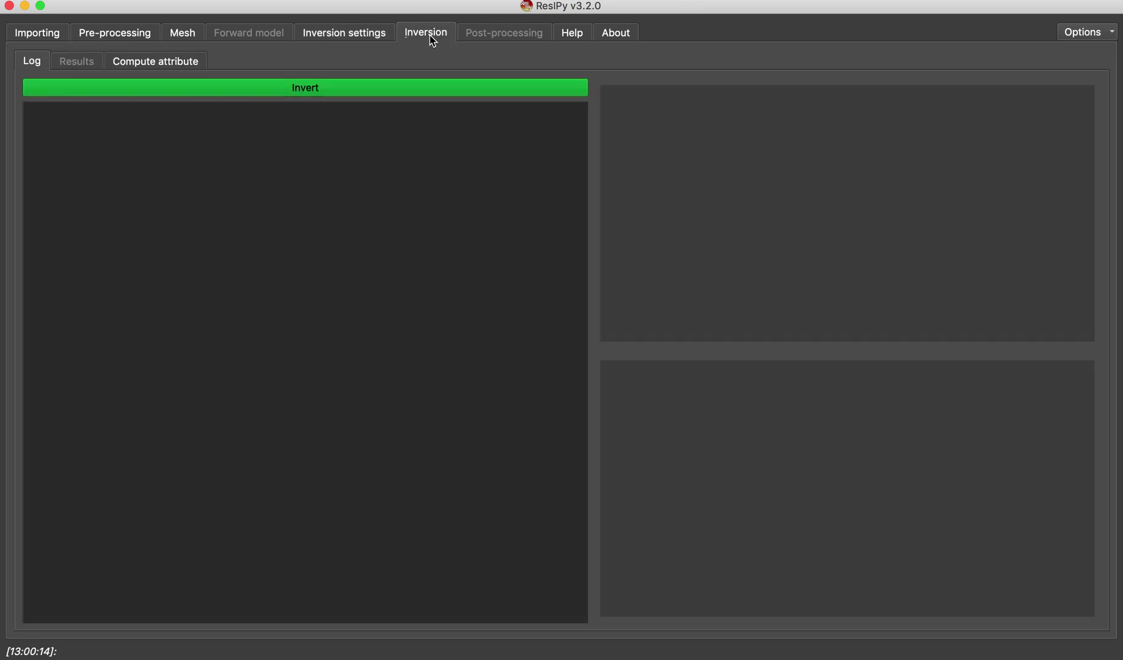
Step: Run the inversion of all three surveys and wait for the pseudo 3D resistivity results
left_click(300, 92)
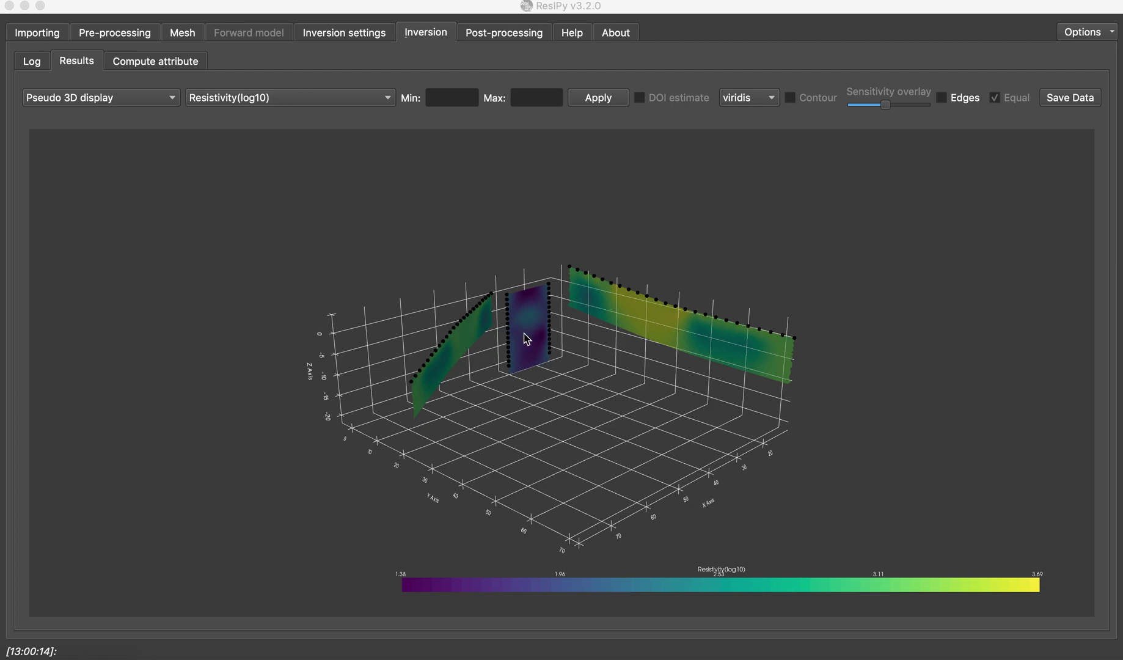
Step: Zoom, shift and rotate the 3D resistivity results to inspect them
scroll(555, 359, "down", 5)
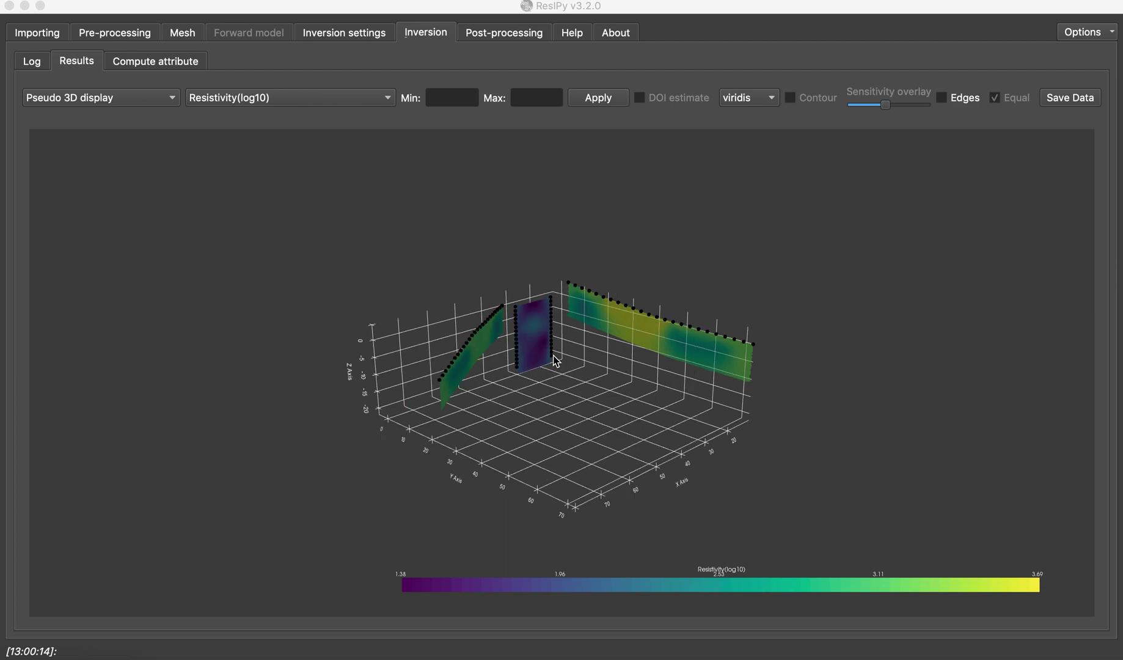
scroll(555, 360, "up", 5)
scroll(555, 360, "up", 6)
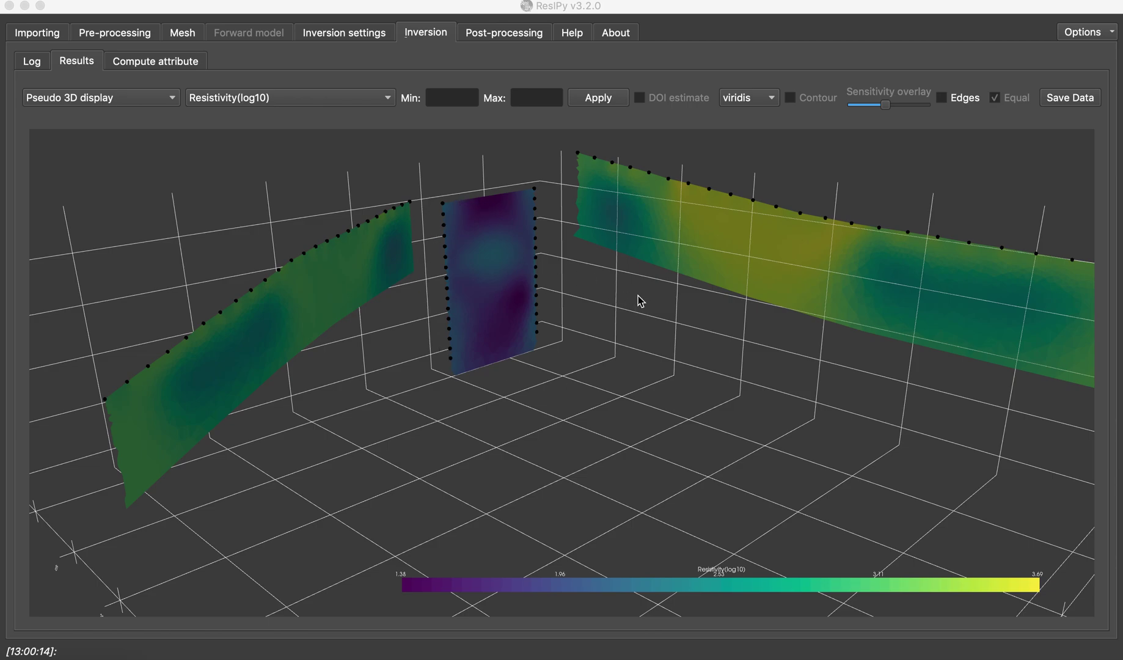
scroll(620, 314, "down", 5)
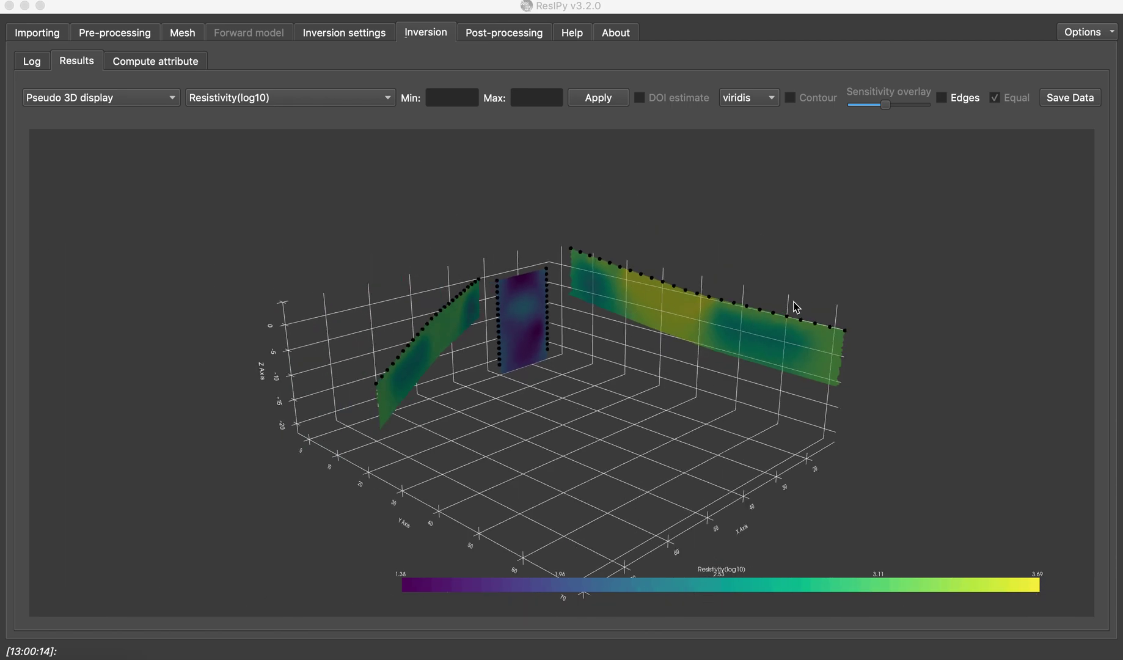
left_click_drag(792, 344, 537, 338)
scroll(539, 335, "down", 3)
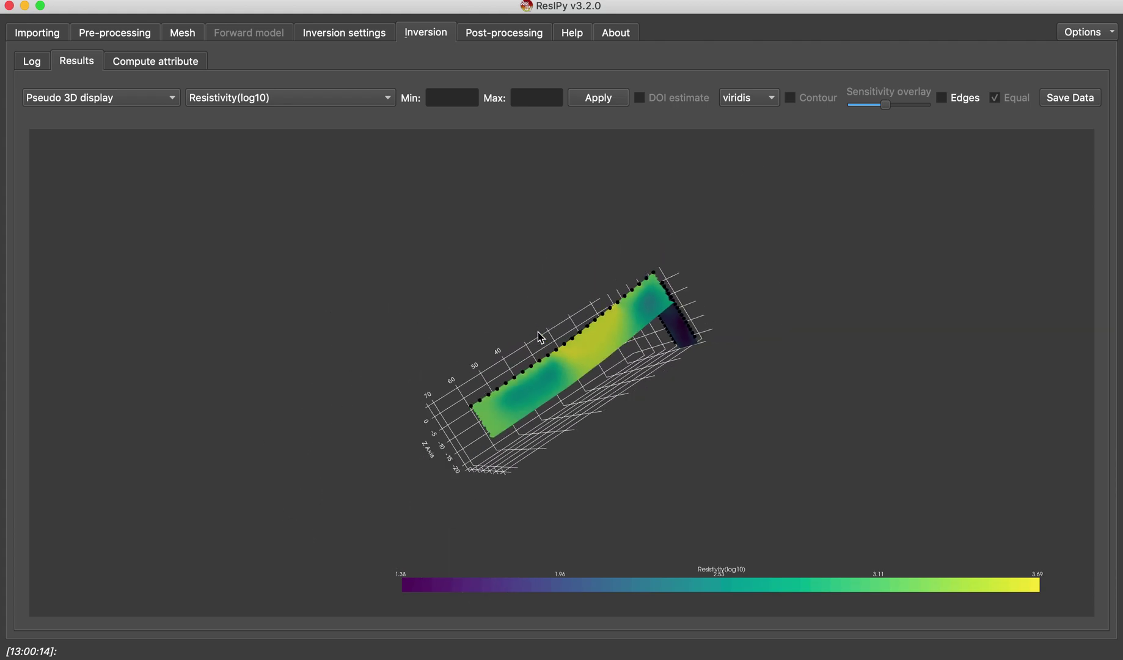
scroll(540, 334, "up", 8)
scroll(542, 334, "down", 5)
left_click_drag(591, 321, 636, 281)
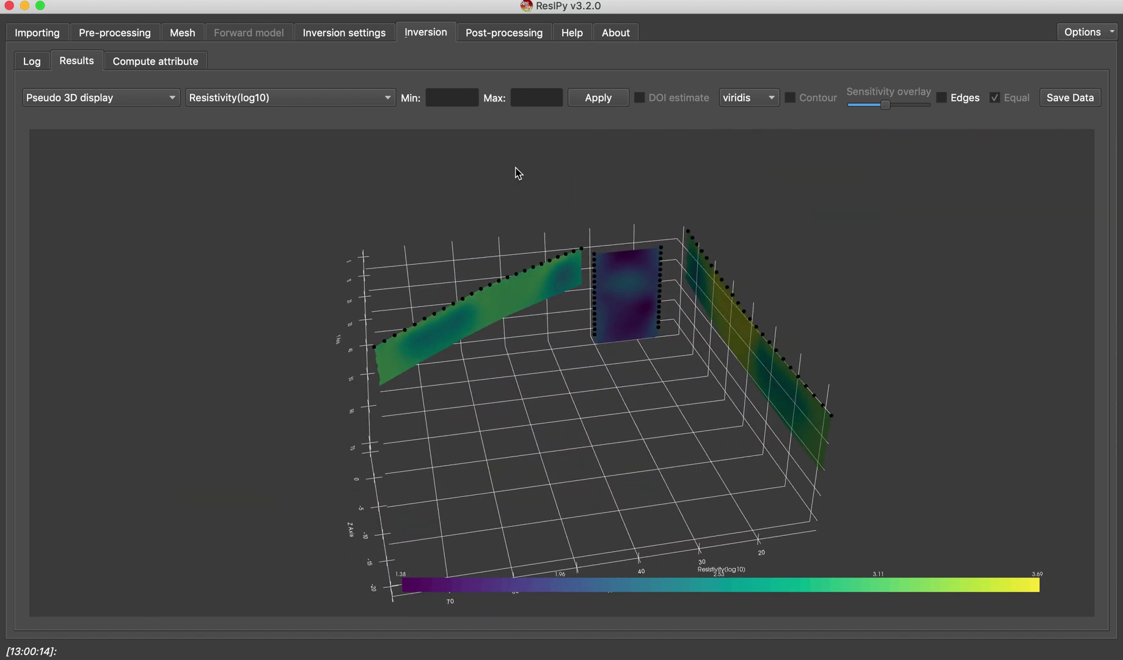
Step: Recolour the 3D results with the jet colour scale and reorient the view
left_click(768, 100)
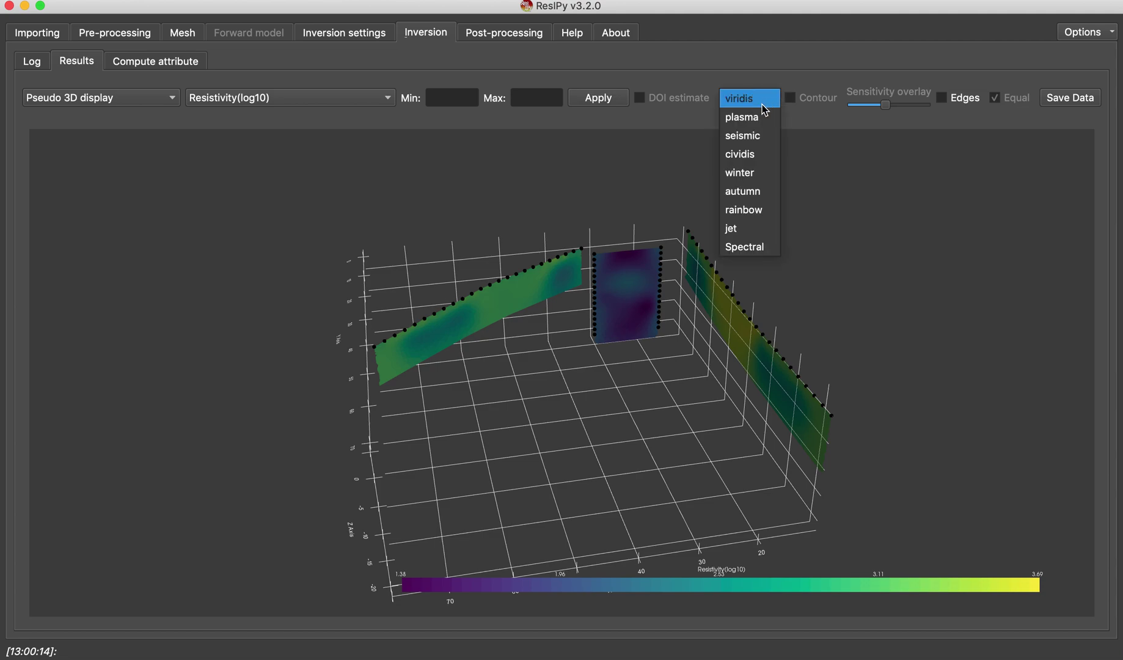
left_click(750, 230)
left_click_drag(532, 386, 720, 303)
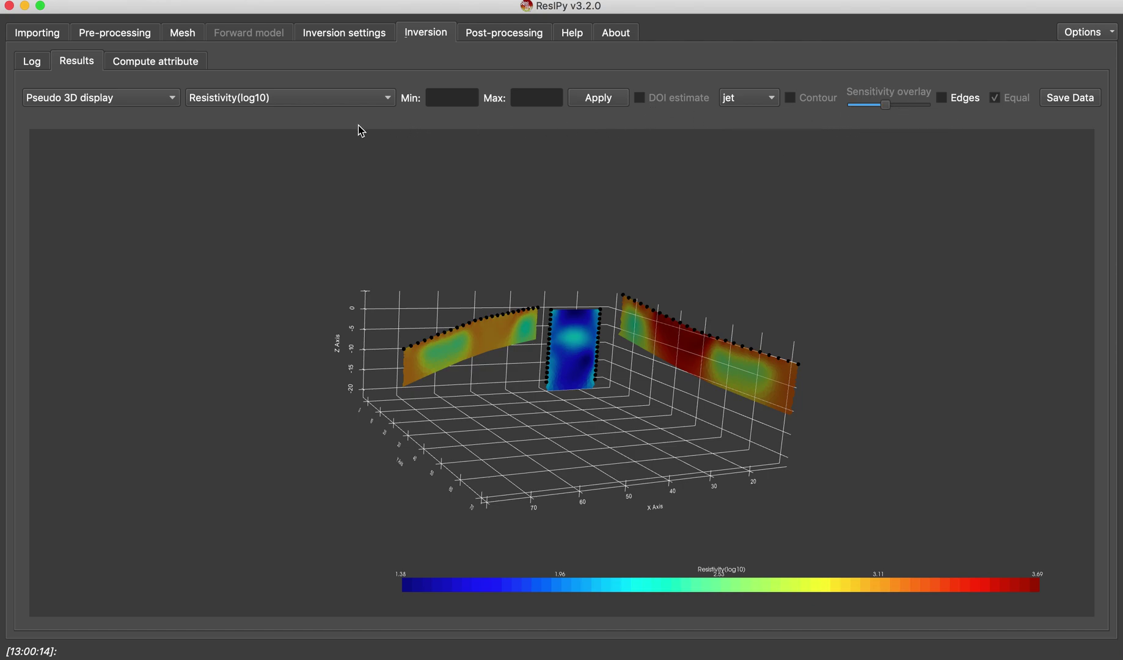
left_click(154, 103)
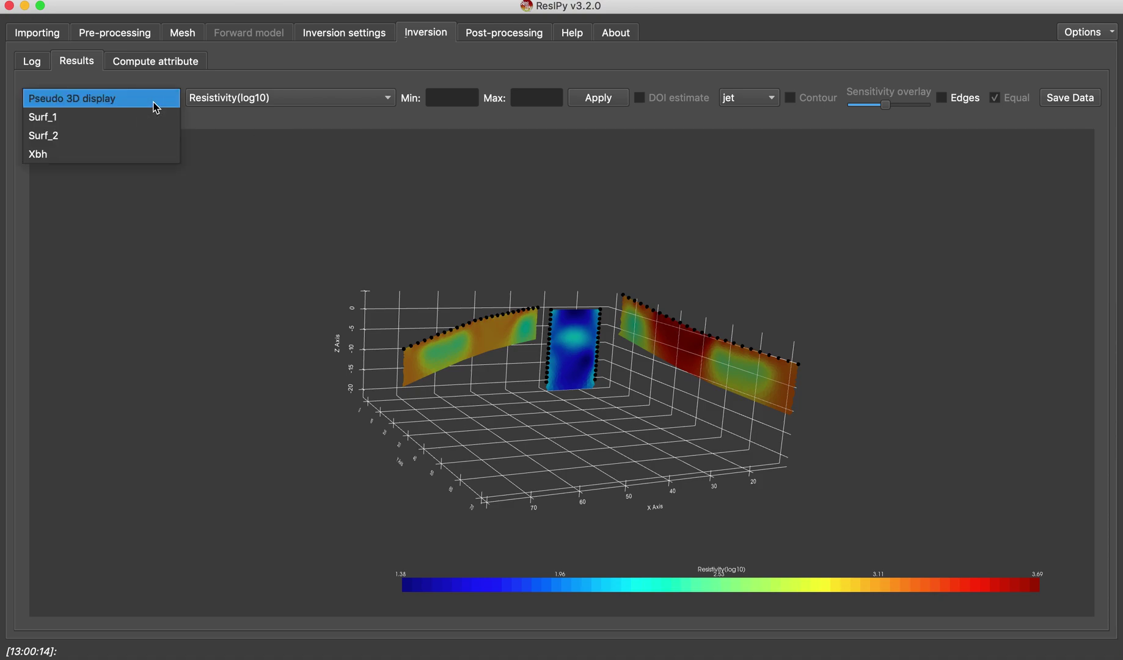
Step: Display Surf_1 as a 2D section with filled contours and a DOI estimate overlay
left_click(110, 118)
left_click(642, 102)
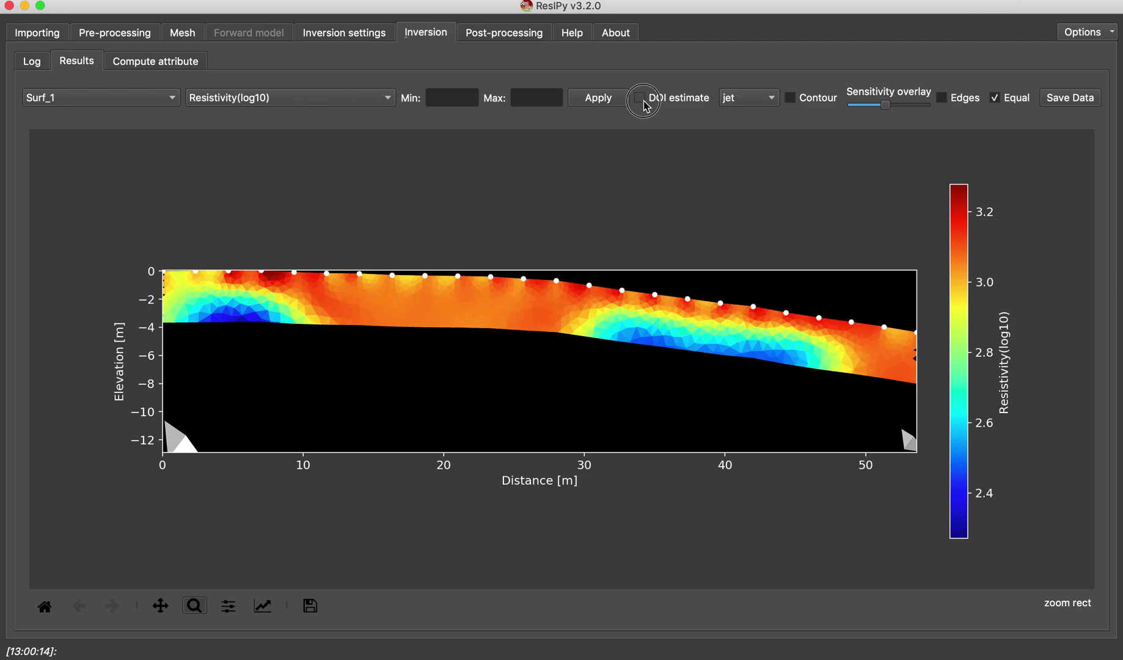
left_click(791, 99)
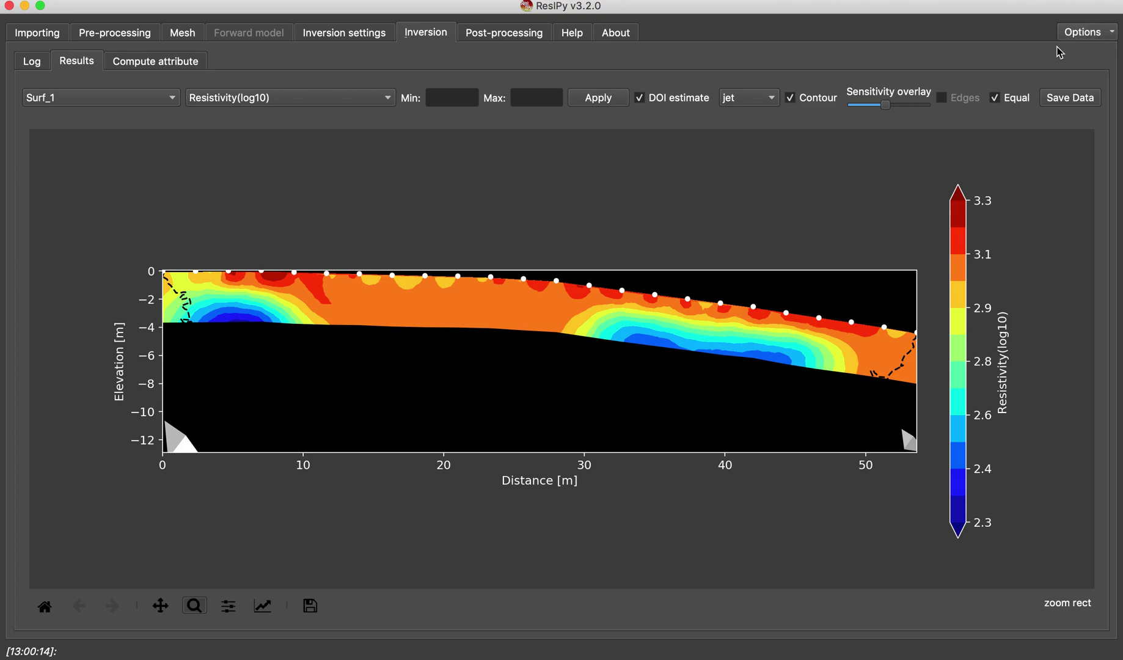
left_click(1108, 33)
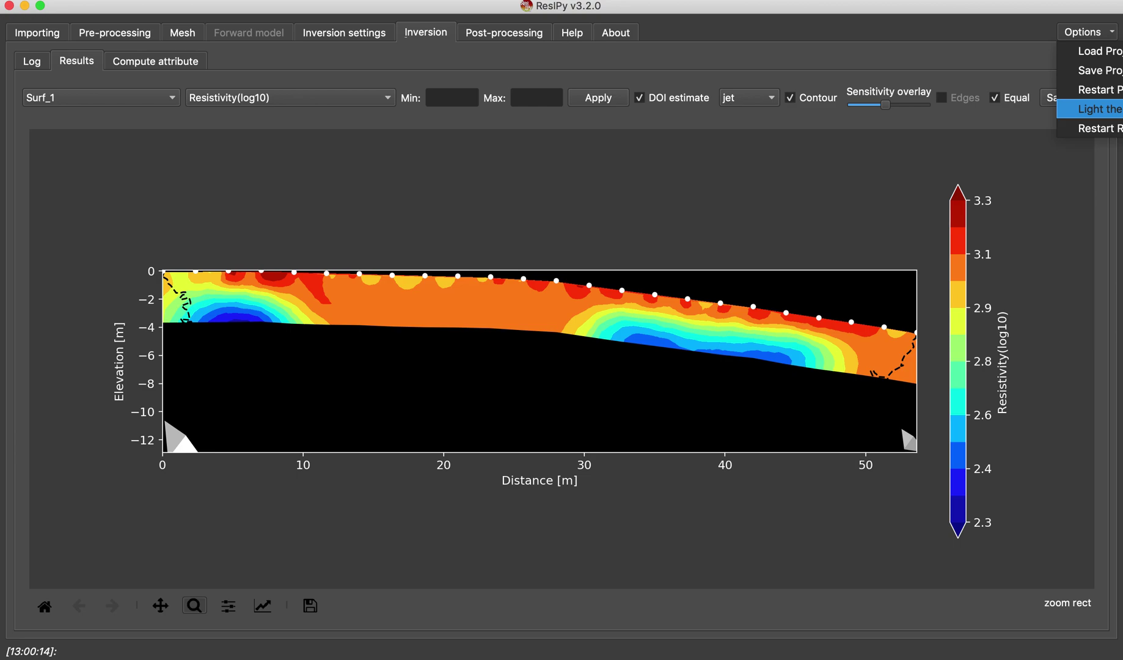
left_click(665, 13)
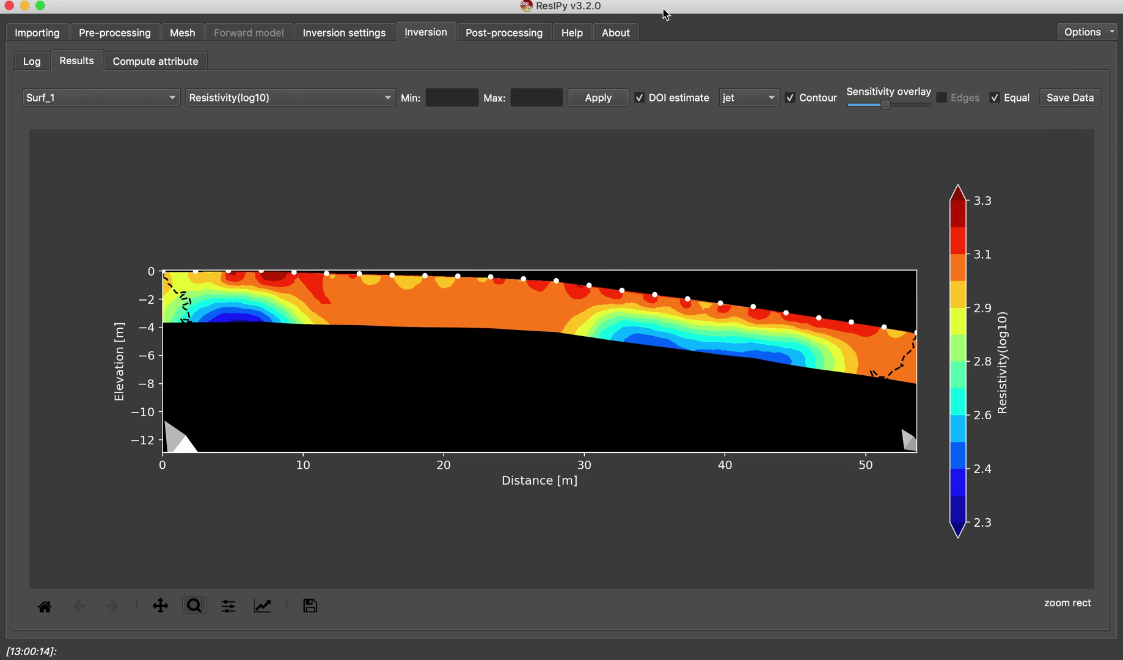